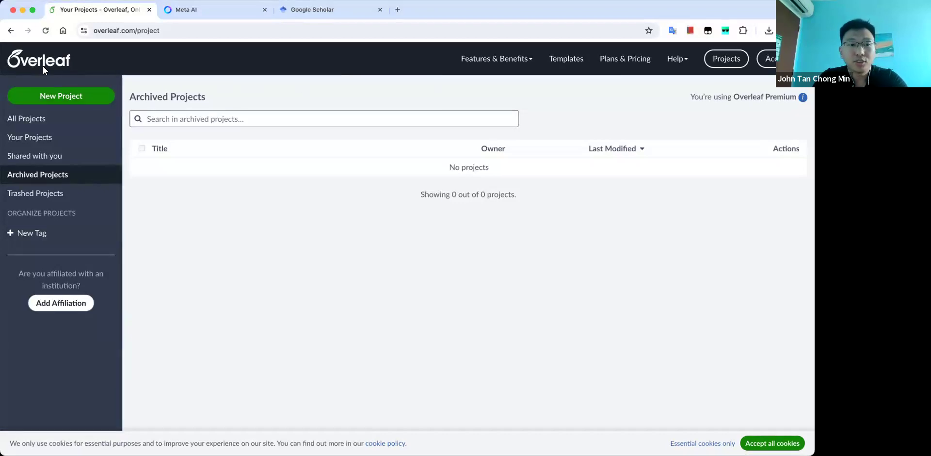
- Create a blank Overleaf project named 'Llama 3 Uses' and inspect its starter main.tex code
left_click(60, 94)
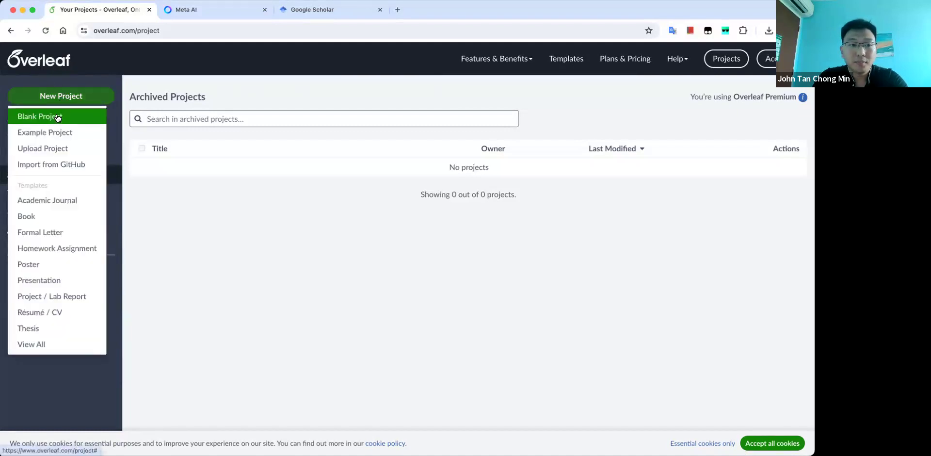
left_click(61, 116)
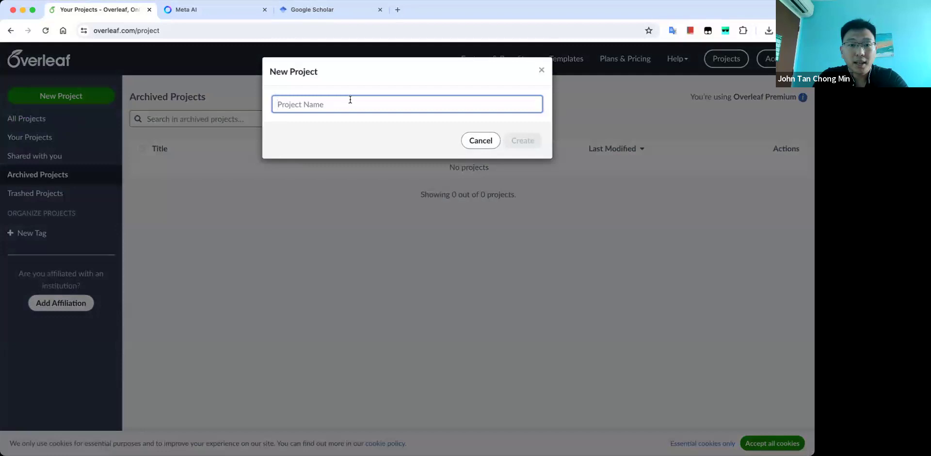
type("Llama 3 Uses")
left_click(525, 143)
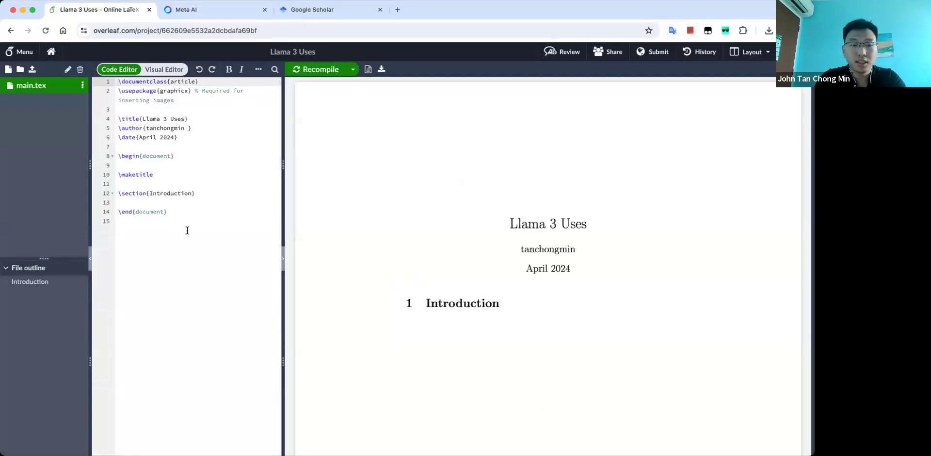
left_click_drag(187, 229, 104, 89)
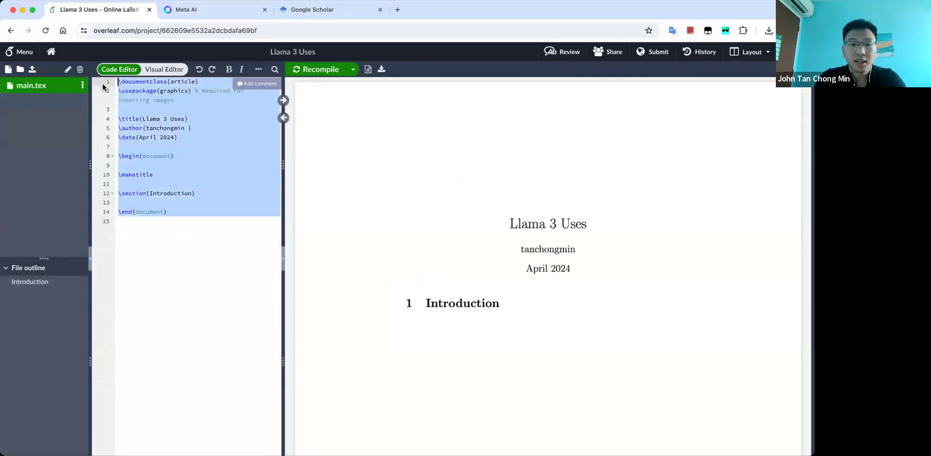
left_click(221, 157)
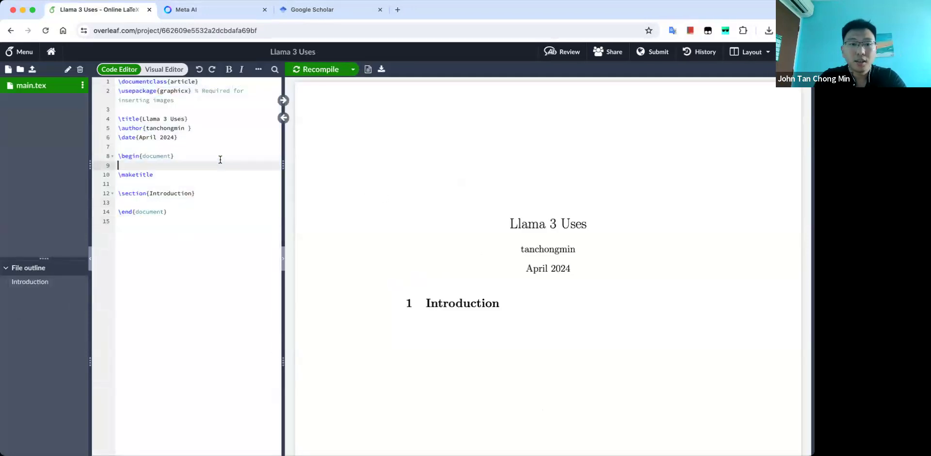
- Copy Meta AI's LaTeX template for 'Llama 3: Uses and Applications' and return to main.tex
left_click(195, 9)
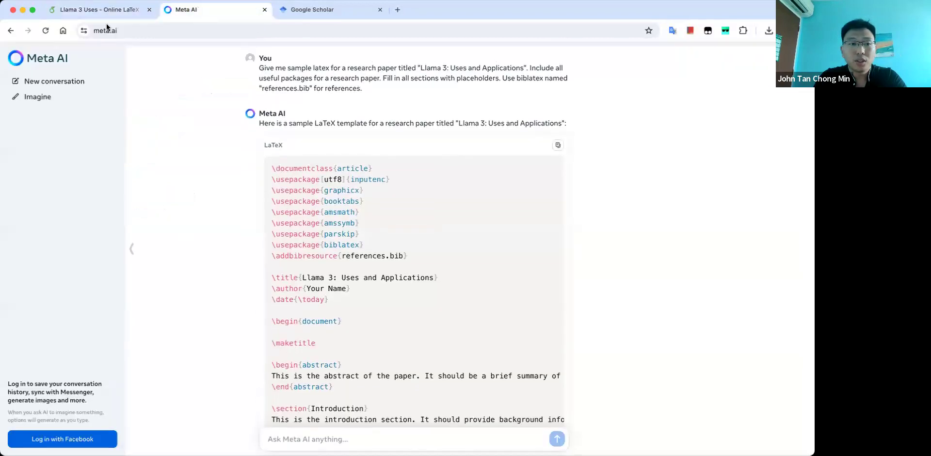
left_click_drag(259, 64, 393, 91)
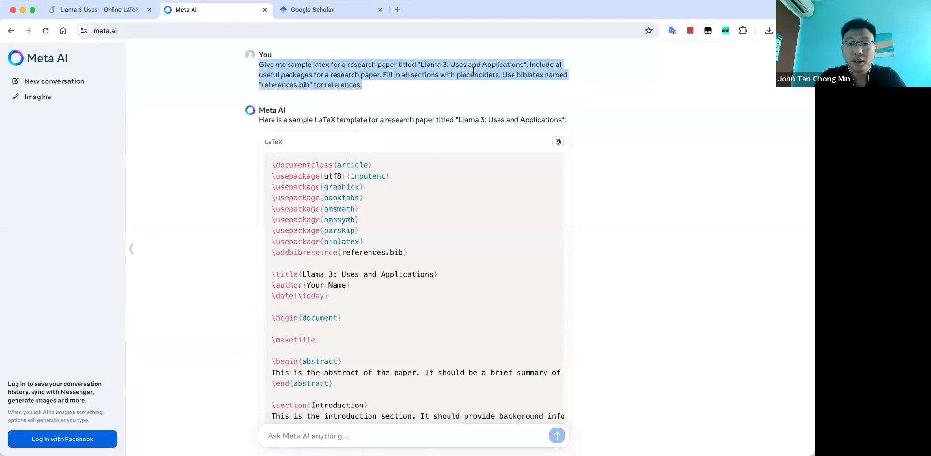
left_click(507, 71)
left_click_drag(262, 85, 309, 86)
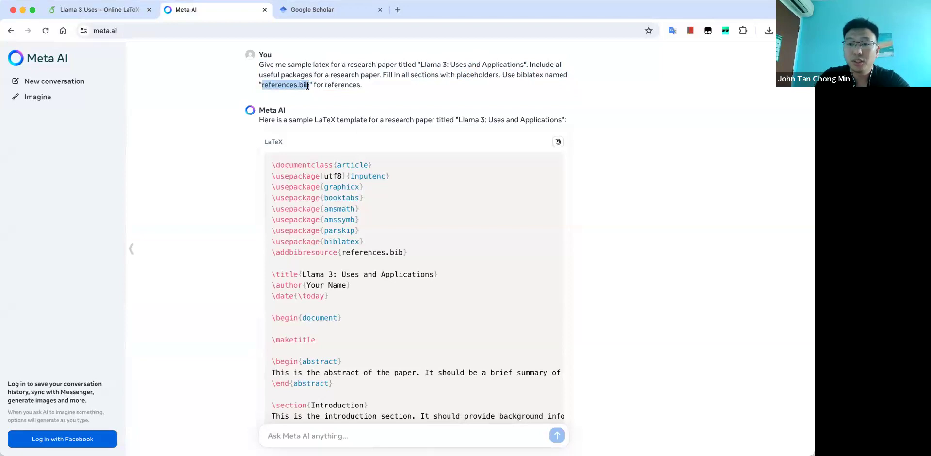
left_click(558, 144)
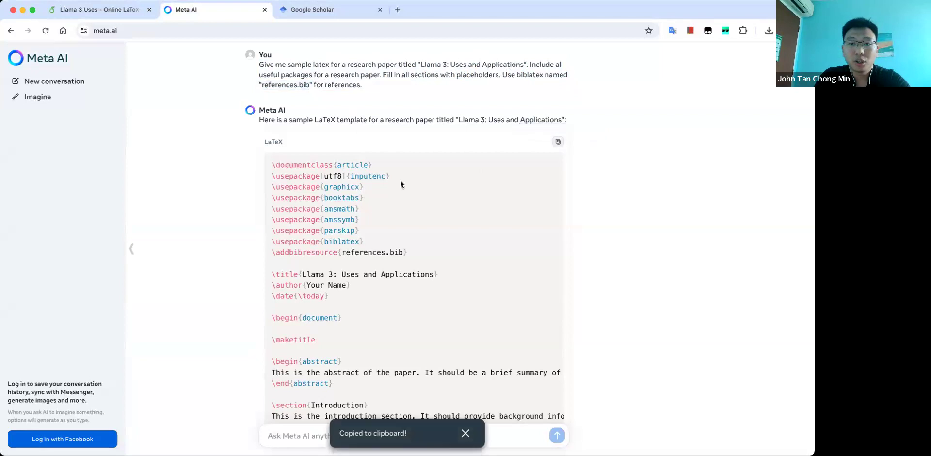
left_click(103, 9)
left_click(210, 175)
- Replace all of main.tex with the copied template, recompile, and scroll through the resulting PDF
key("ctrl+a")
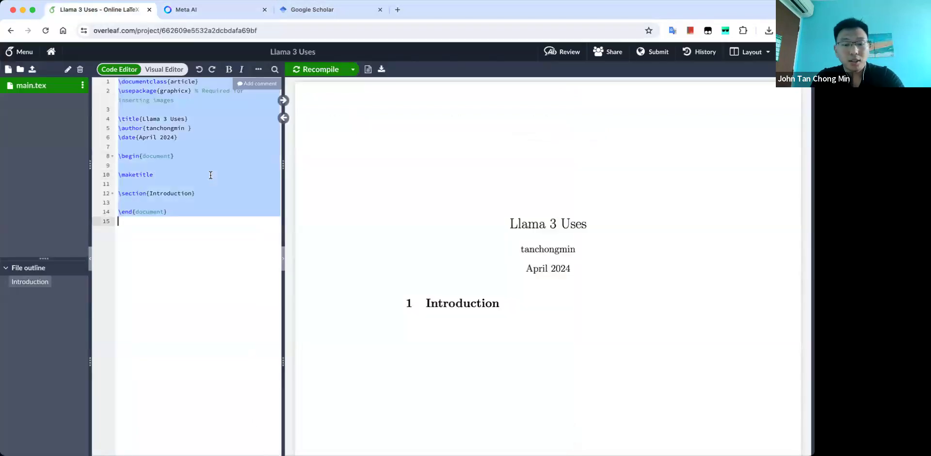
key("ctrl+v")
left_click(317, 70)
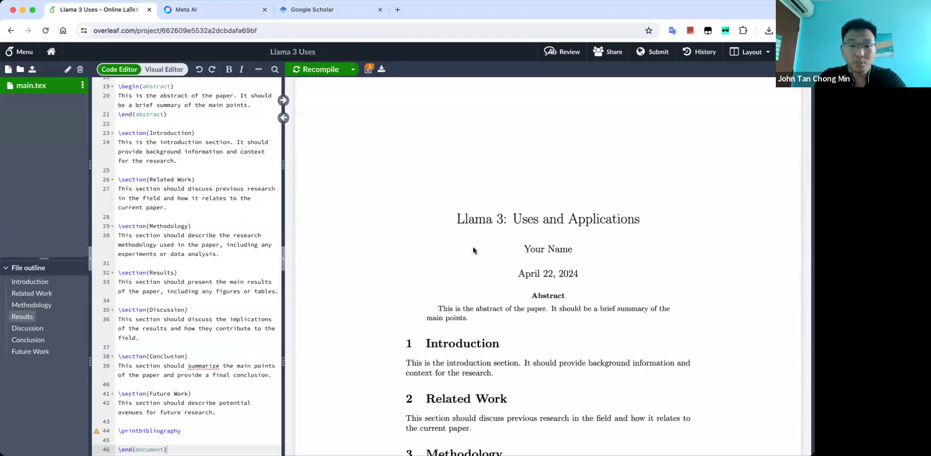
scroll(473, 246, "down", 2)
scroll(473, 246, "down", 10)
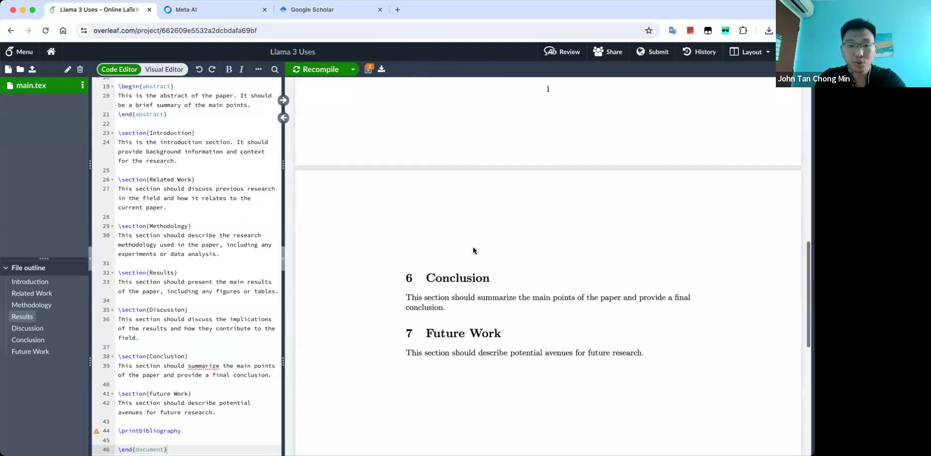
scroll(506, 252, "up", 10)
scroll(257, 226, "up", 4)
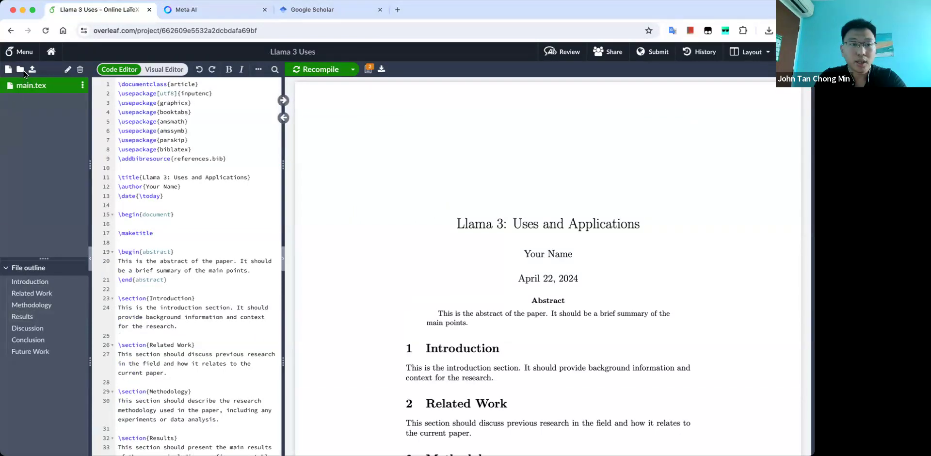
- Add a new file named references.bib to the project alongside main.tex
left_click_drag(174, 158, 231, 160)
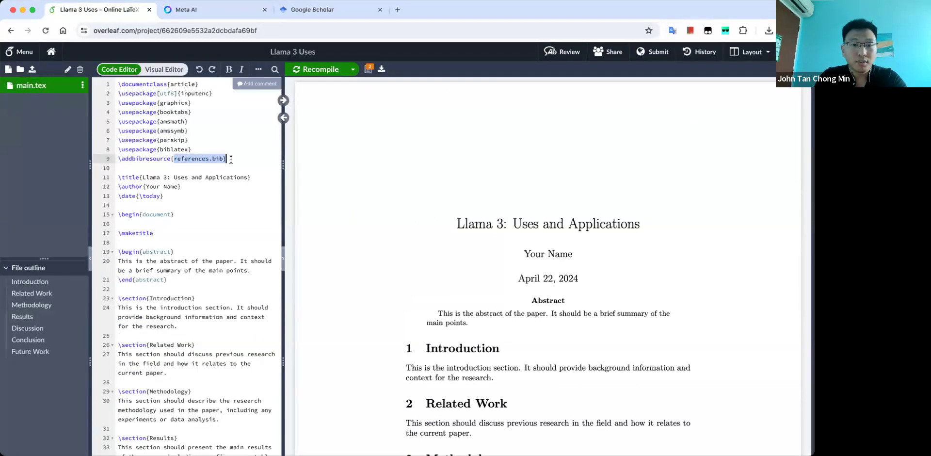
left_click(223, 159)
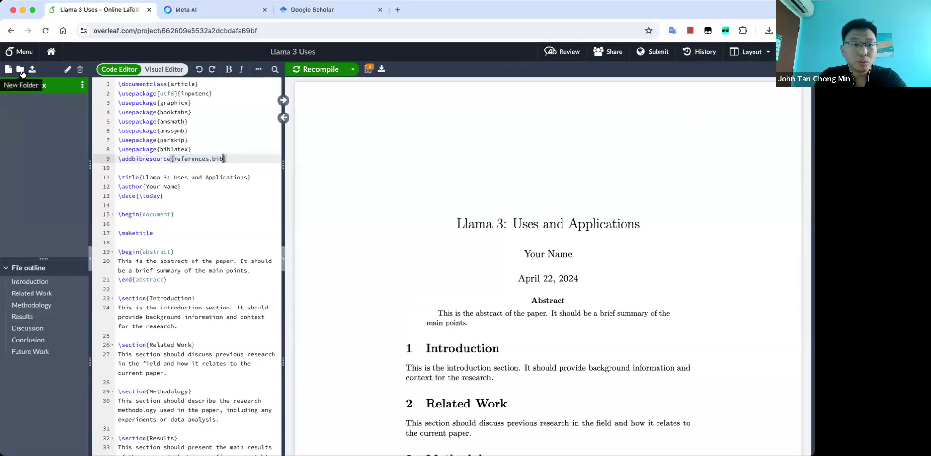
left_click(9, 71)
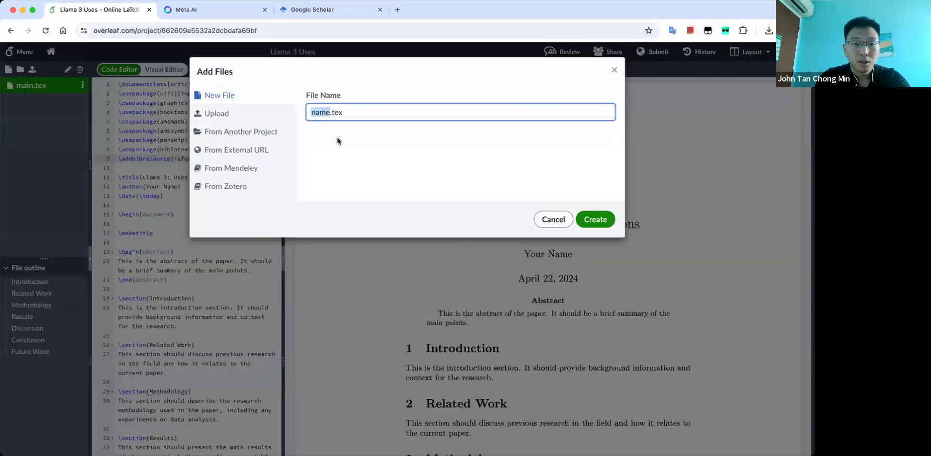
type("references")
key("Right")
key("shift+End")
type("bib")
left_click(606, 220)
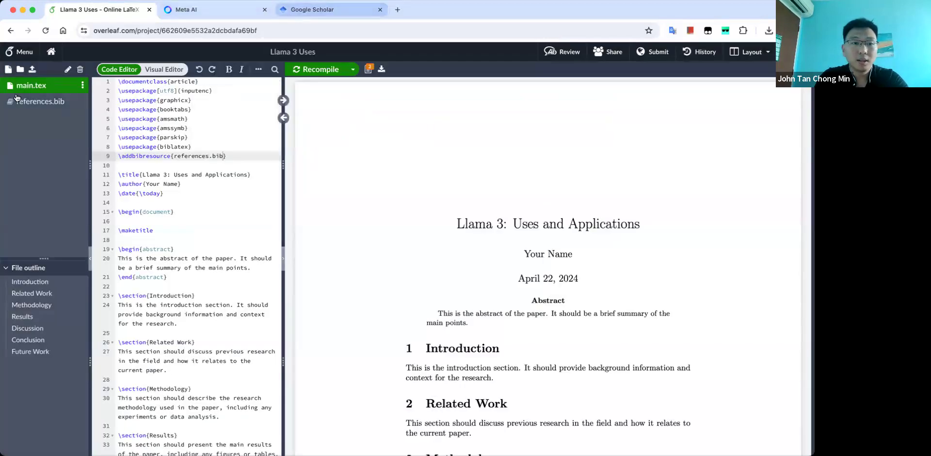
left_click(300, 10)
- Search Google Scholar for 'attention is all you need' and copy the first result's BibTeX entry
type("attention")
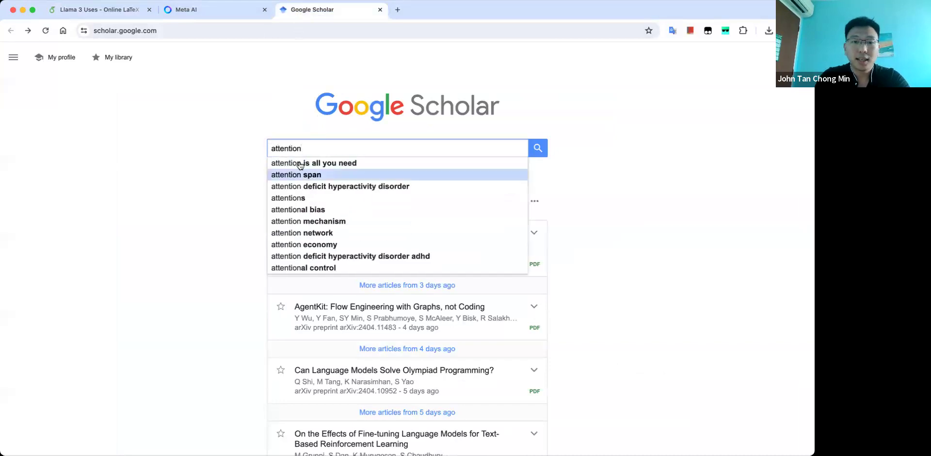
left_click(300, 164)
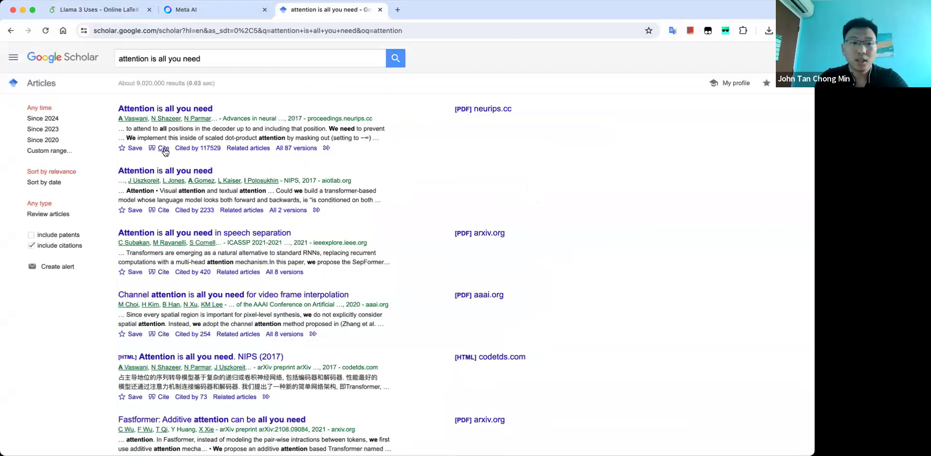
left_click(164, 148)
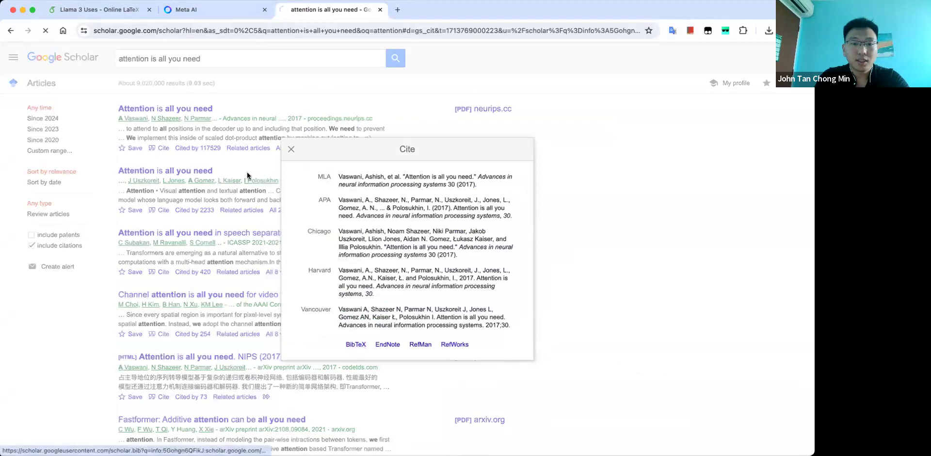
left_click(360, 343)
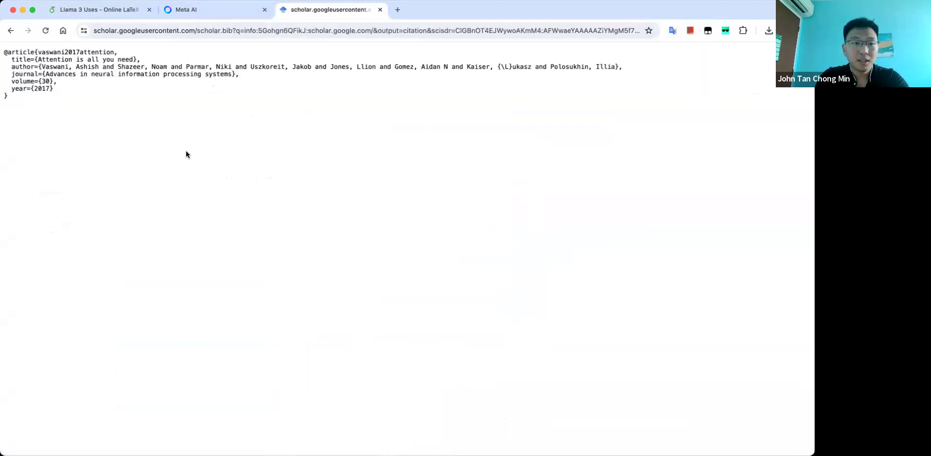
left_click_drag(187, 153, 5, 52)
key("super+c")
left_click(88, 10)
- Paste the BibTeX into references.bib and add \cite{vaswani2017attention} to the Introduction in main.tex
left_click(152, 137)
key("super+v")
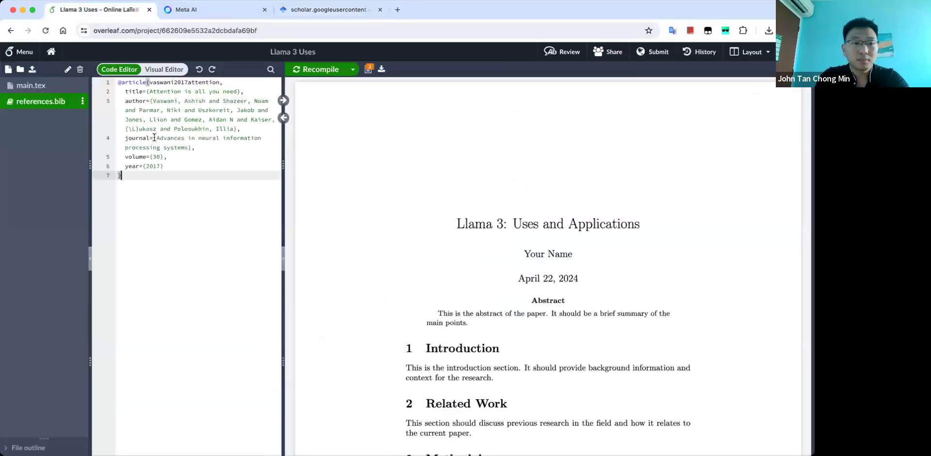
left_click(31, 86)
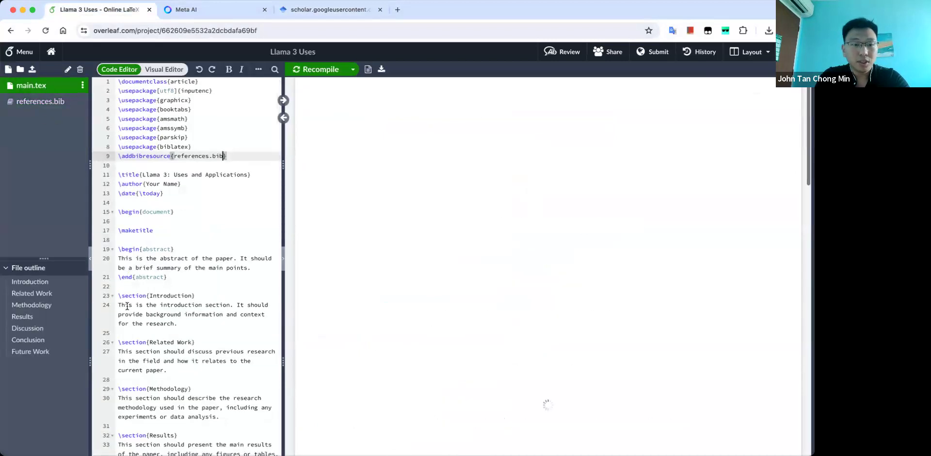
left_click(119, 306)
type("\\cite")
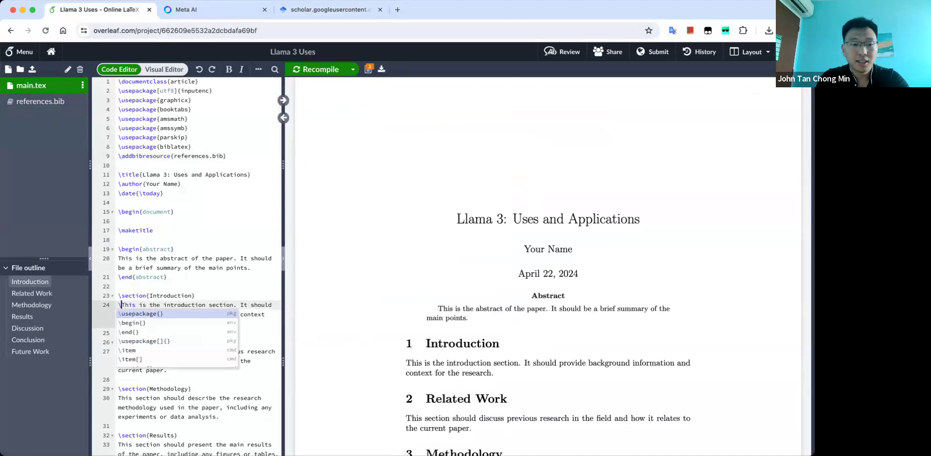
type("{")
key("Return")
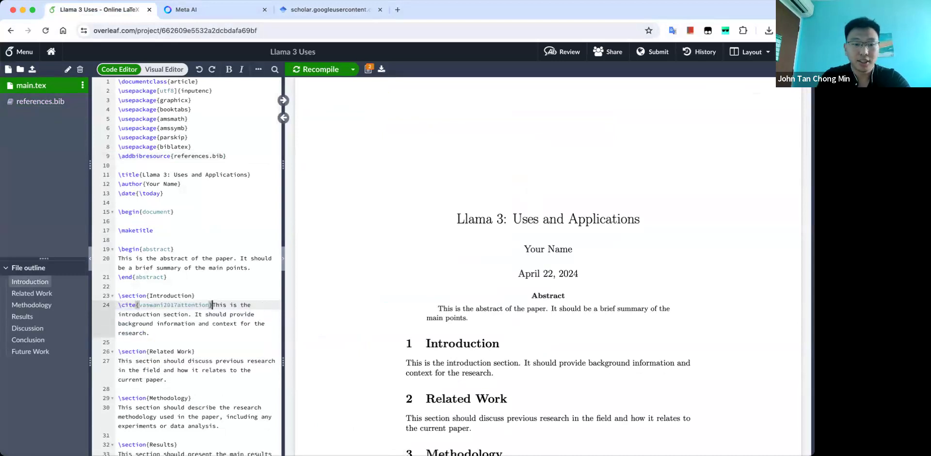
type(".")
- Precede the citation with 'Transformers has taken the world by storm', recompile, and check the References
left_click(118, 305)
type("Transformers has taken")
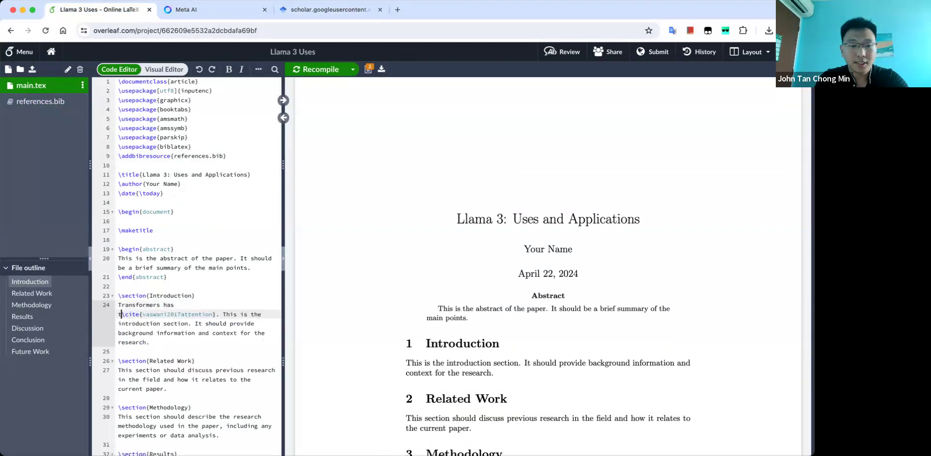
type(" the world by storm")
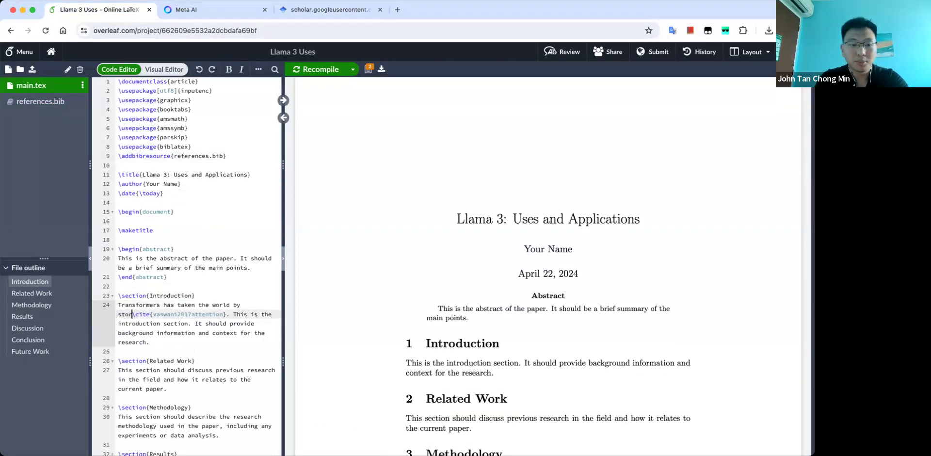
key("super+s")
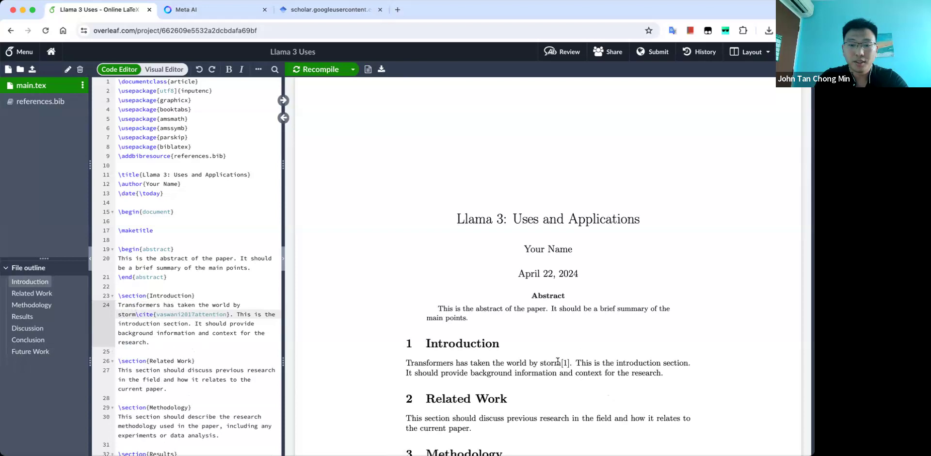
scroll(562, 362, "down", 15)
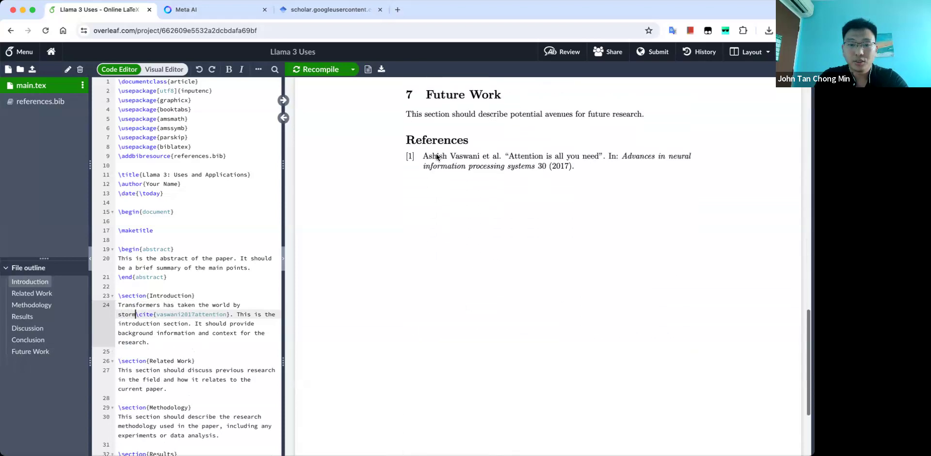
scroll(564, 265, "up", 15)
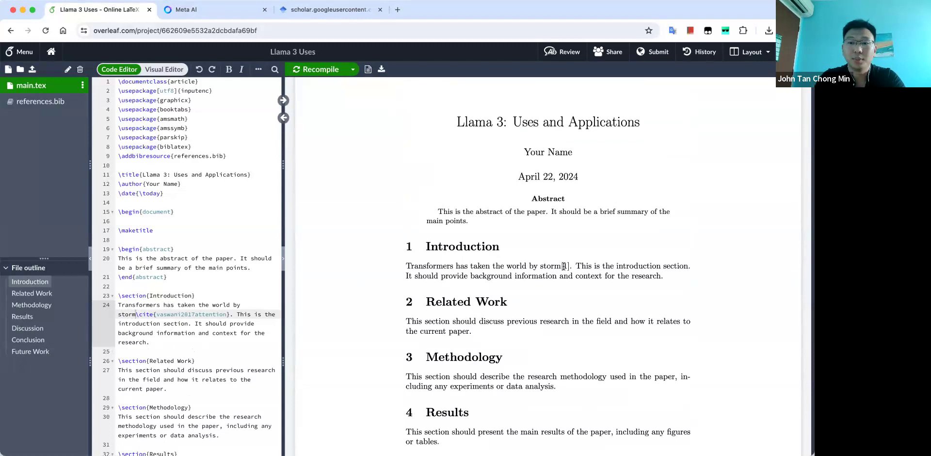
scroll(566, 266, "down", 15)
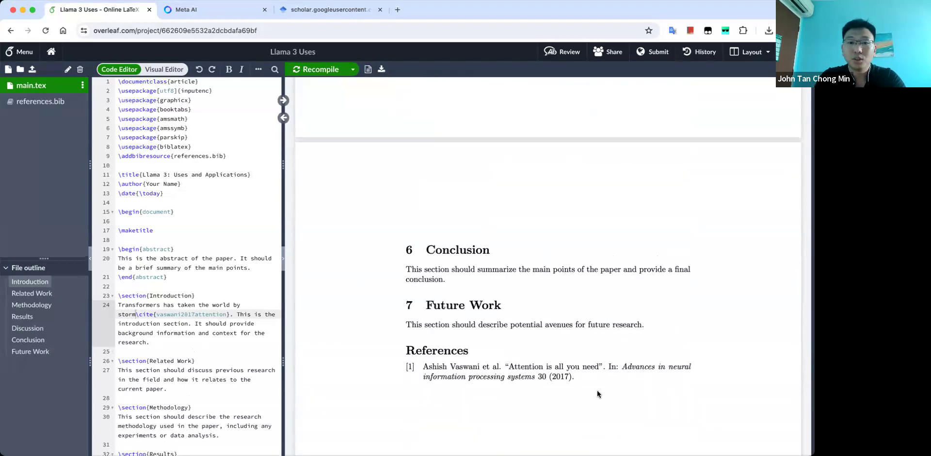
scroll(494, 298, "up", 15)
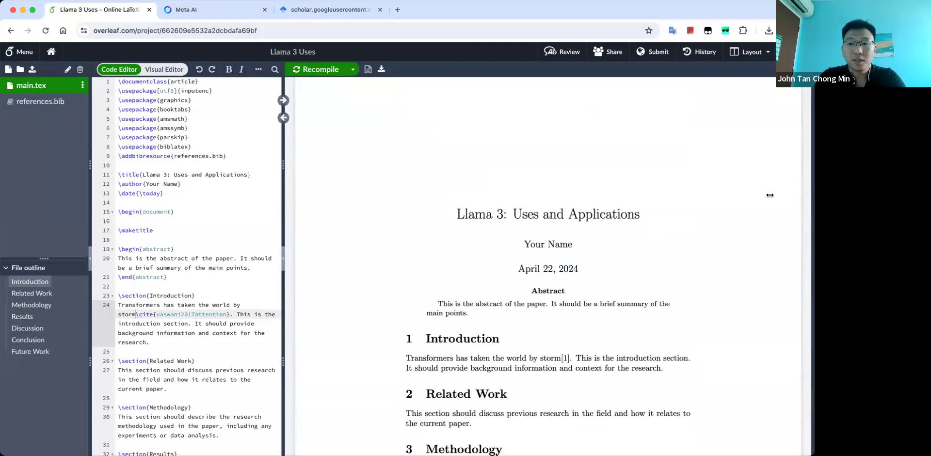
left_click_drag(770, 195, 726, 195)
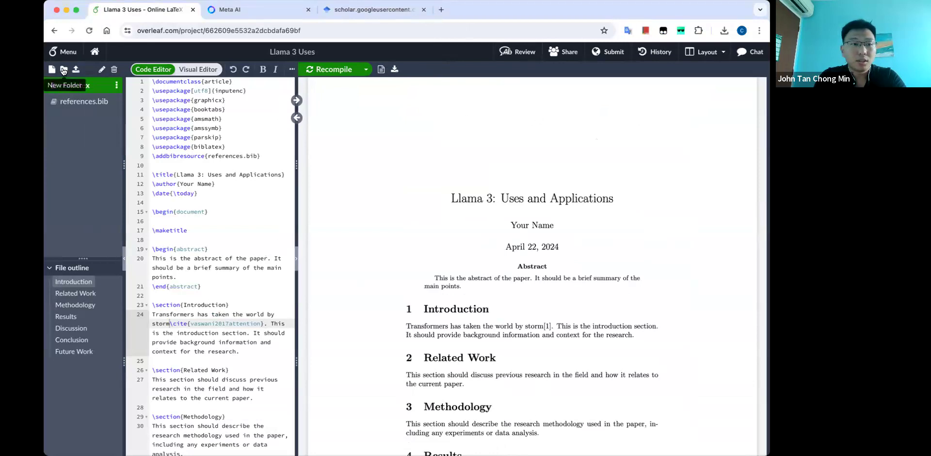
- Create a Pictures folder, upload llama3.png into it, and reopen main.tex
left_click(63, 68)
type("Picut")
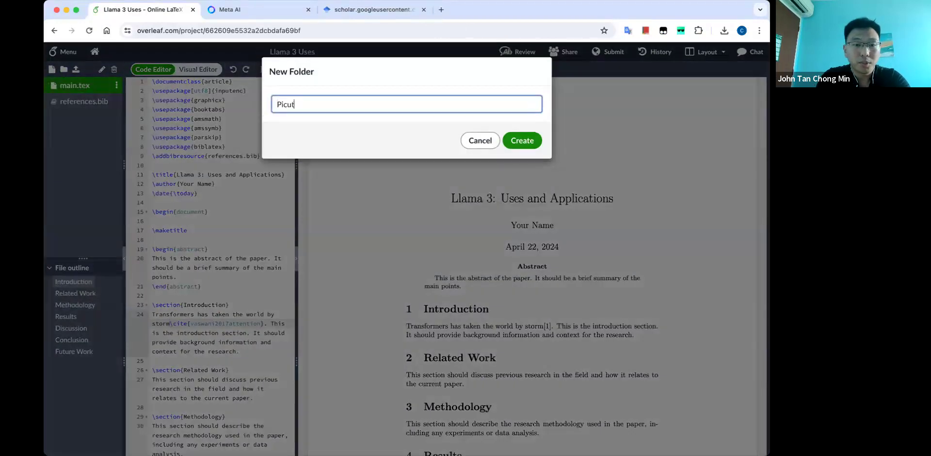
type("res")
key("Return")
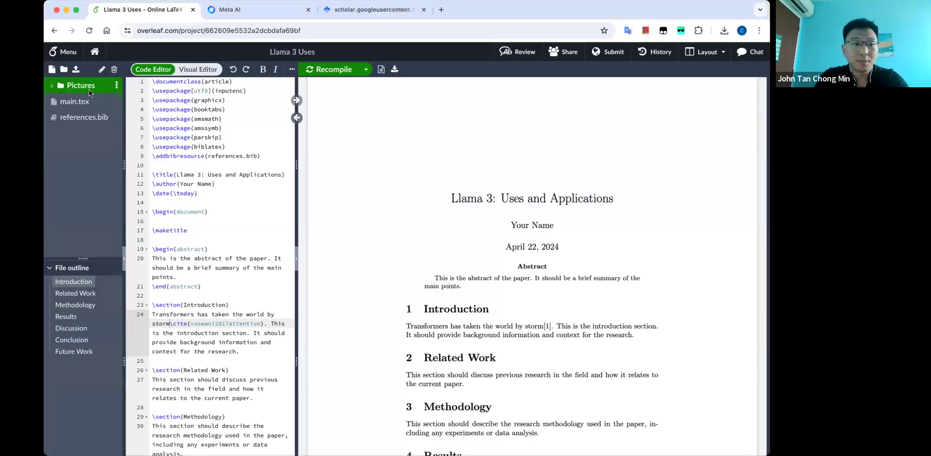
left_click_drag(88, 92, 437, 209)
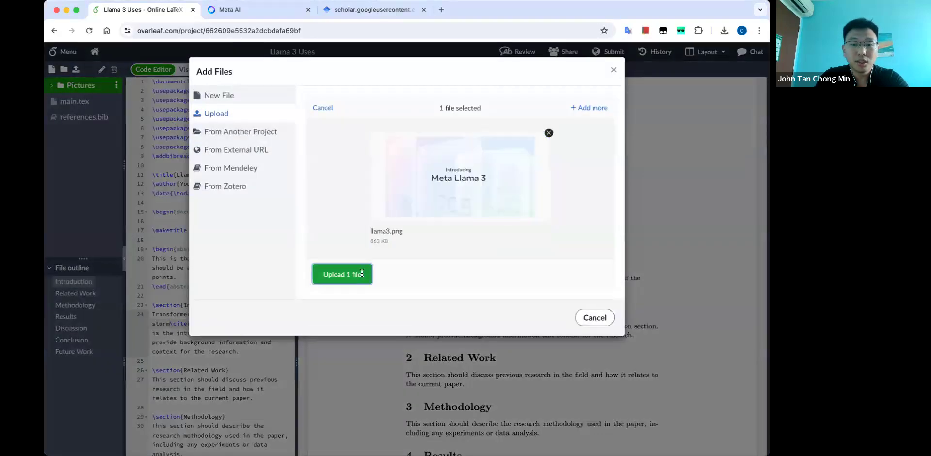
left_click(362, 276)
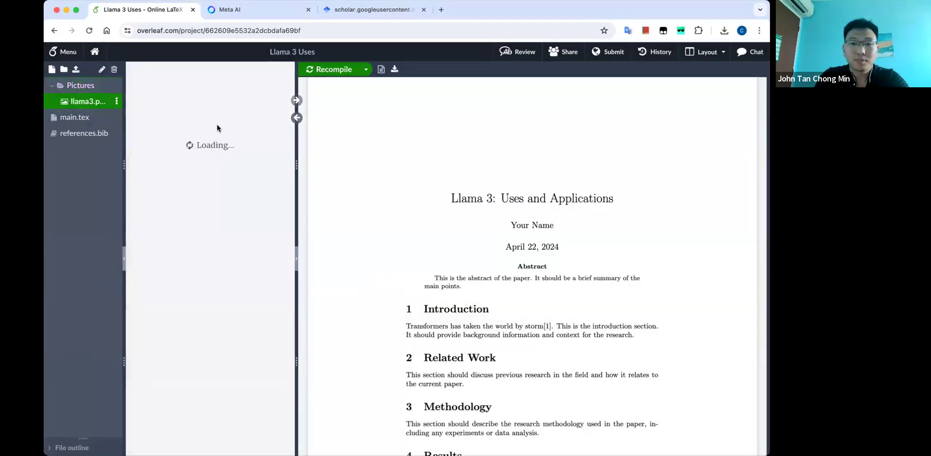
left_click(77, 119)
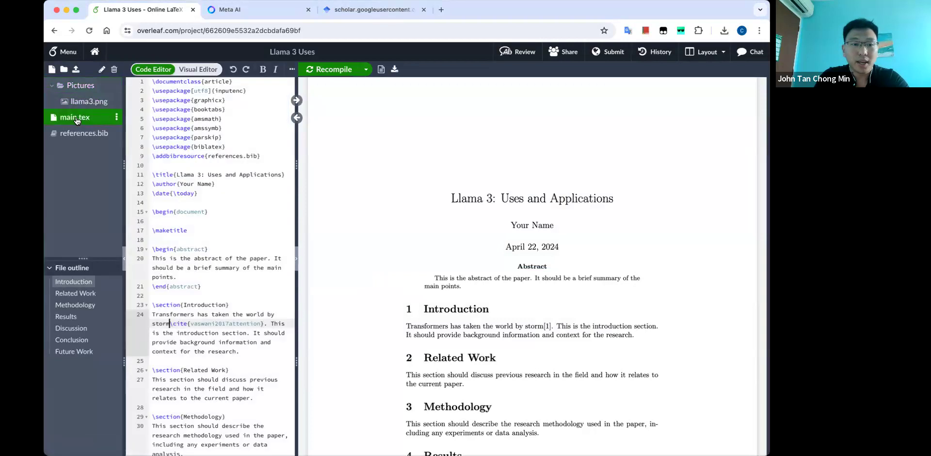
left_click(368, 15)
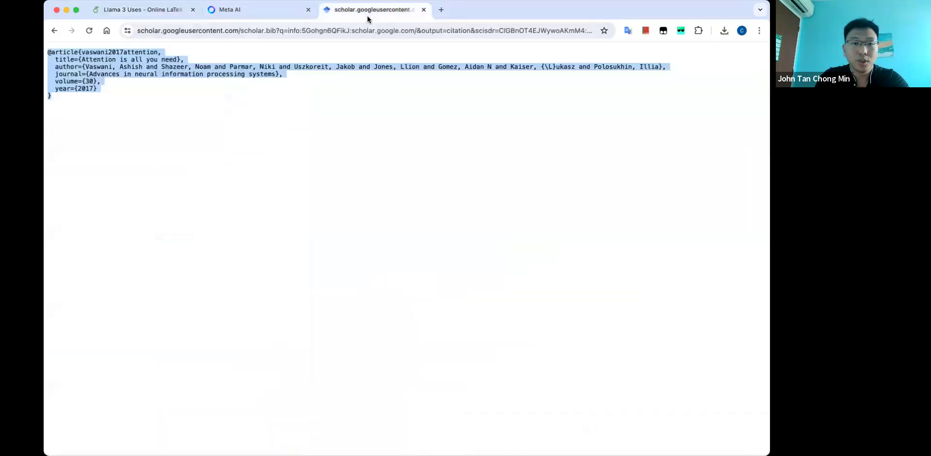
- Ask Meta AI to insert a figure 'llame3.png' captioned 'Architecture of Llama 3'
left_click(252, 11)
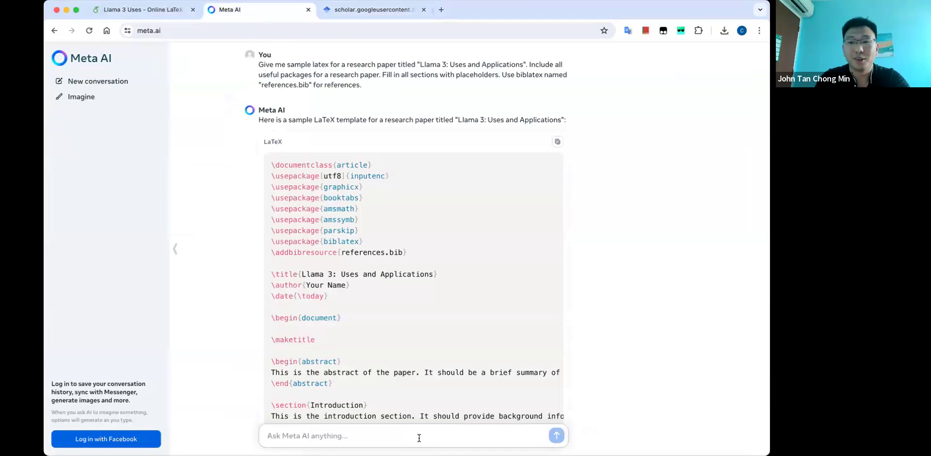
type("I")
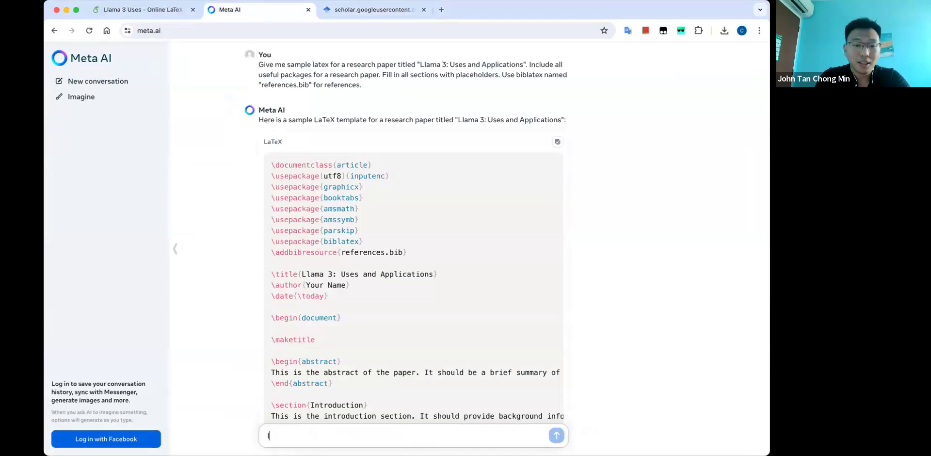
type("nsert a figure ")
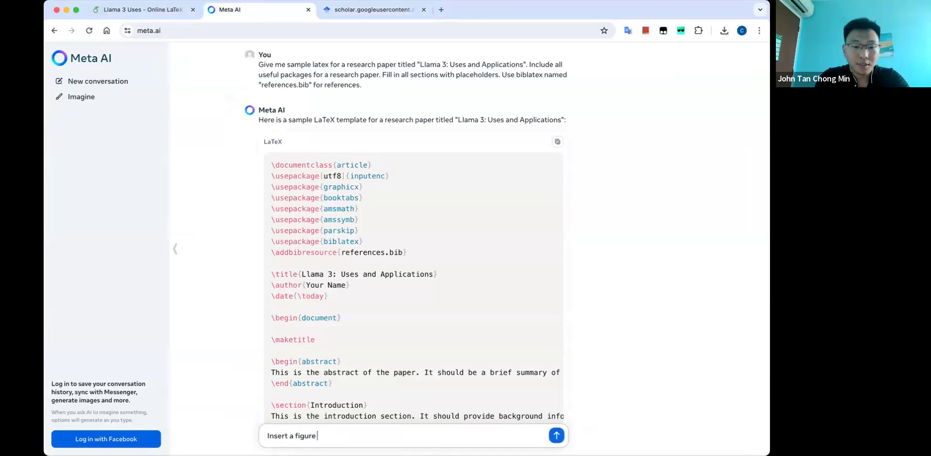
type("named \"llame")
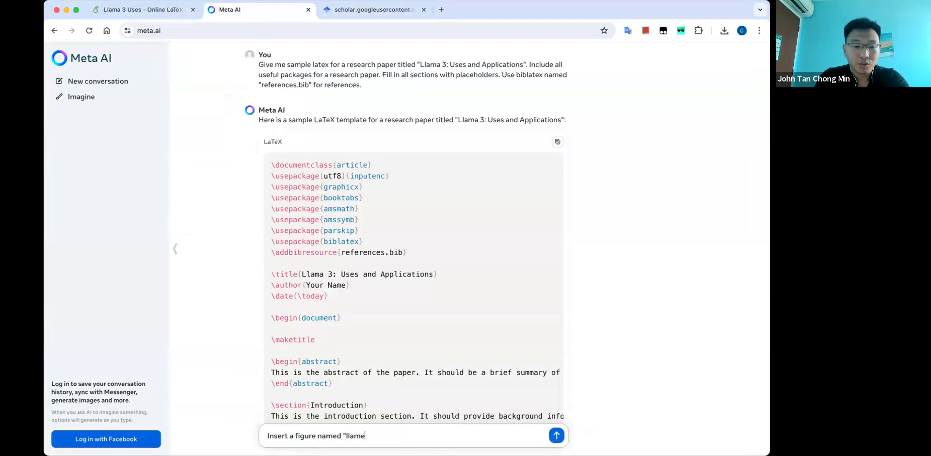
type("3.png\" with caption")
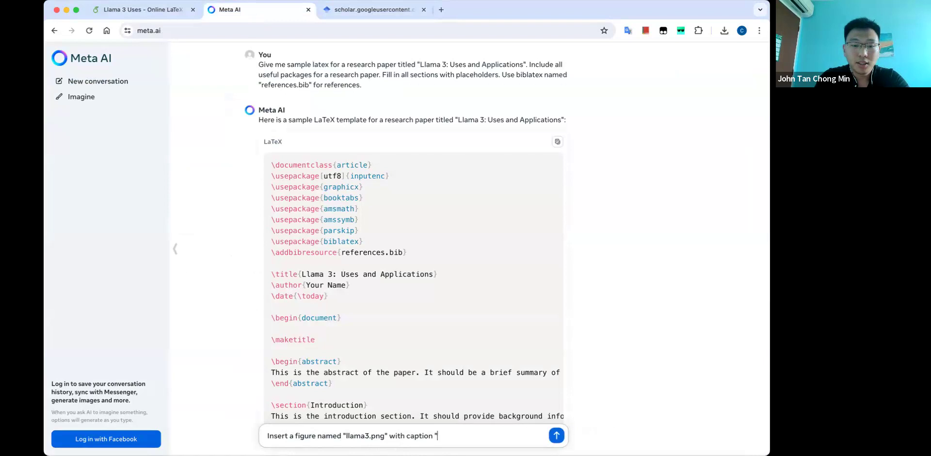
type(" \"Architecture of Llama 3\"")
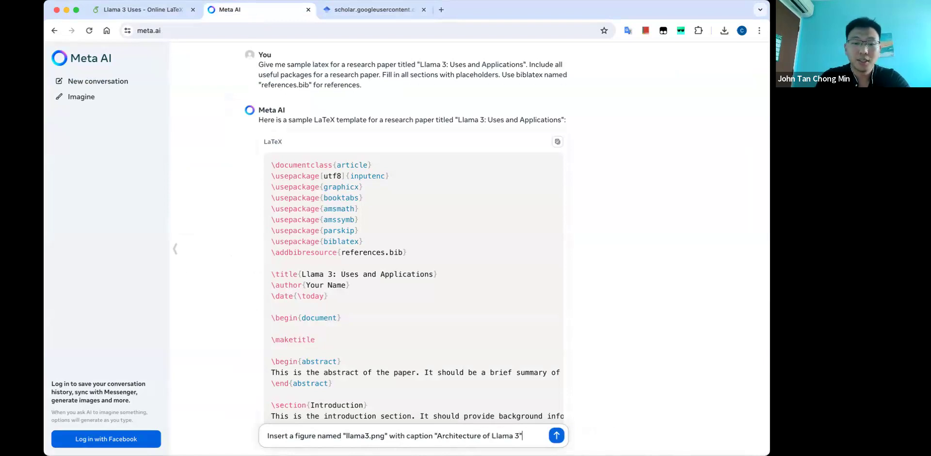
key("Return")
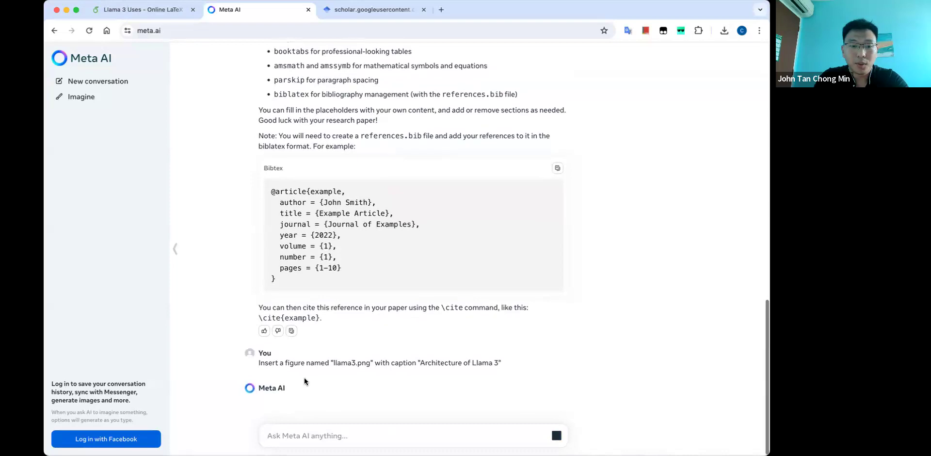
- Resend the request reworded as 'Generate latex code to insert figure…' and select the returned figure code
scroll(321, 362, "up", 3)
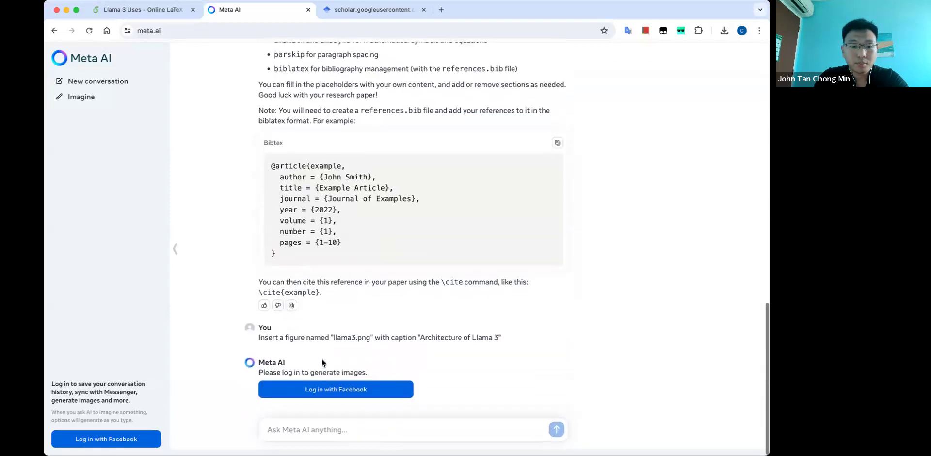
triple_click(404, 340)
left_click_drag(502, 343, 257, 345)
key("cmd+c")
left_click(311, 434)
key("cmd+v")
left_click_drag(316, 436, 243, 438)
type("Generate late")
type("x code to inser")
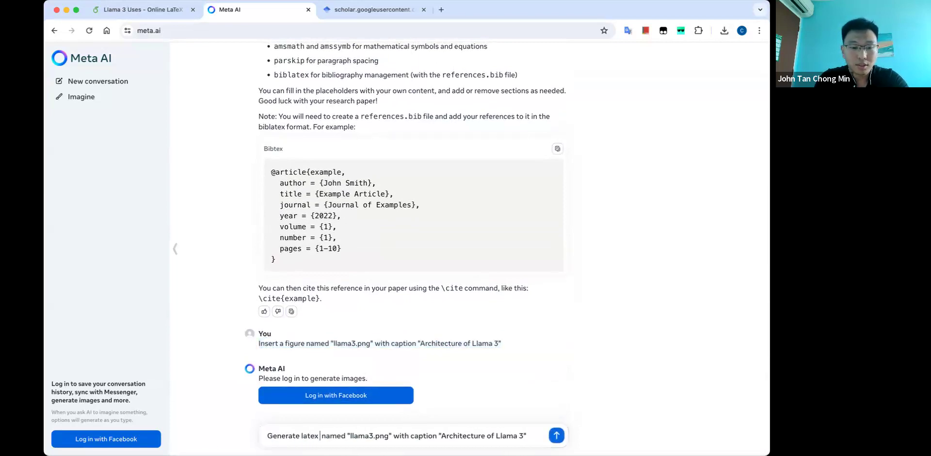
type("t figure")
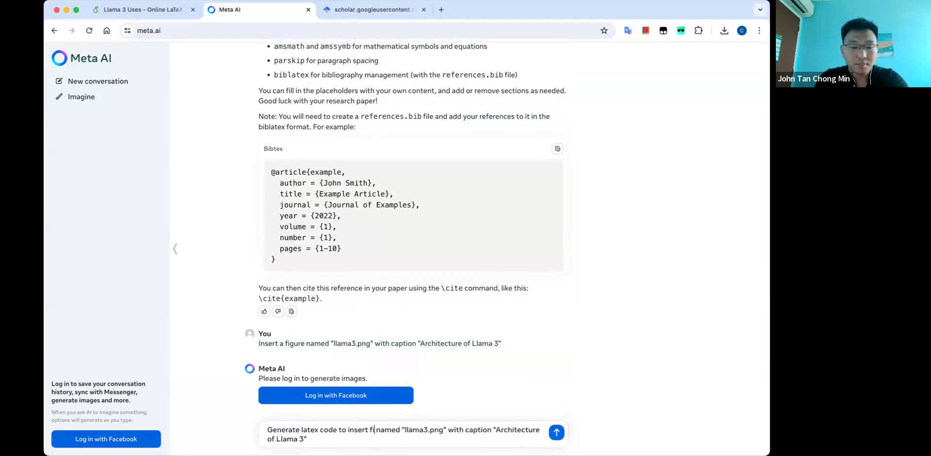
key("Return")
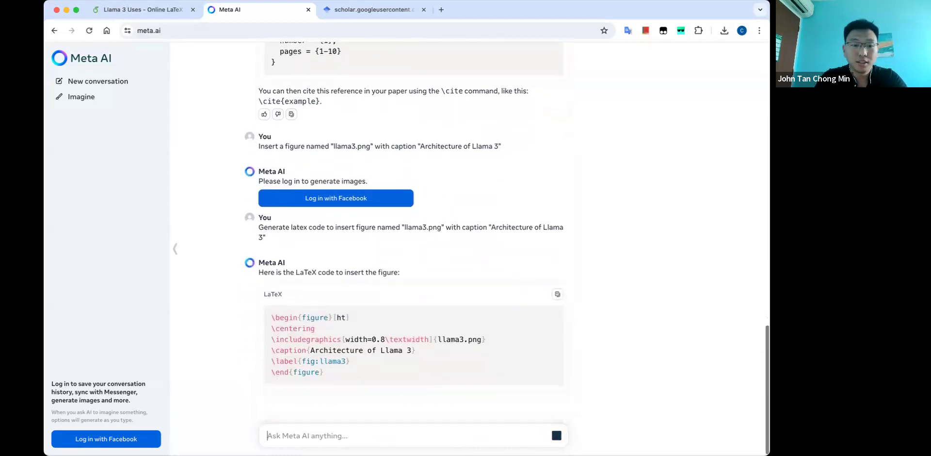
left_click_drag(325, 342, 269, 284)
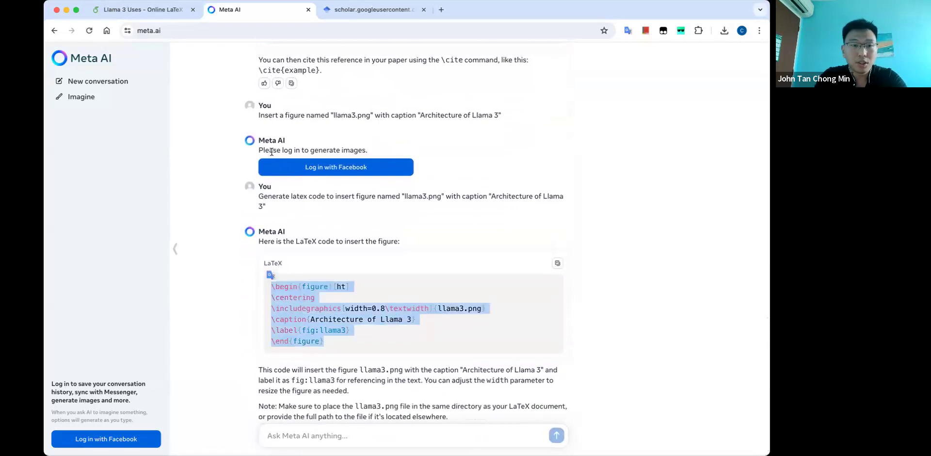
left_click(146, 10)
scroll(203, 291, "down", 1)
- Paste the figure code on a new line above \section{Introduction} in main.tex
left_click(214, 264)
key("Return")
key("super+v")
key("super+s")
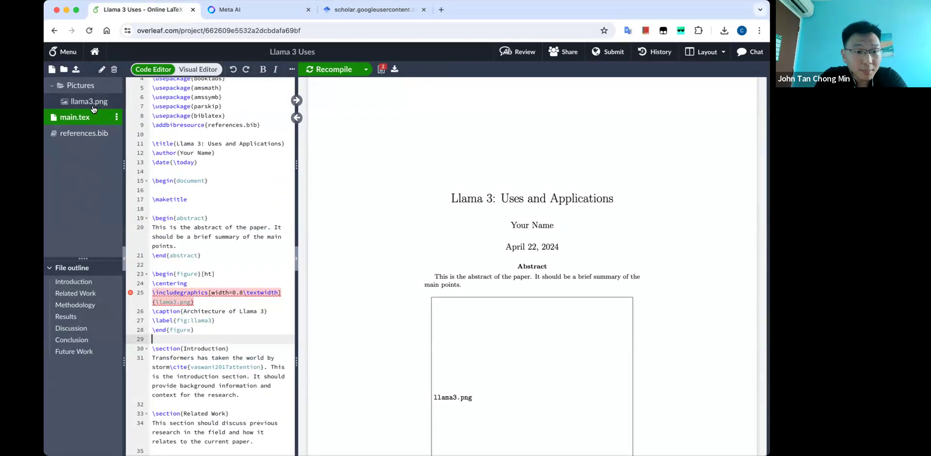
- Change the image path to Pictures/llama3.png and recompile
left_click(156, 301)
type("Pictures")
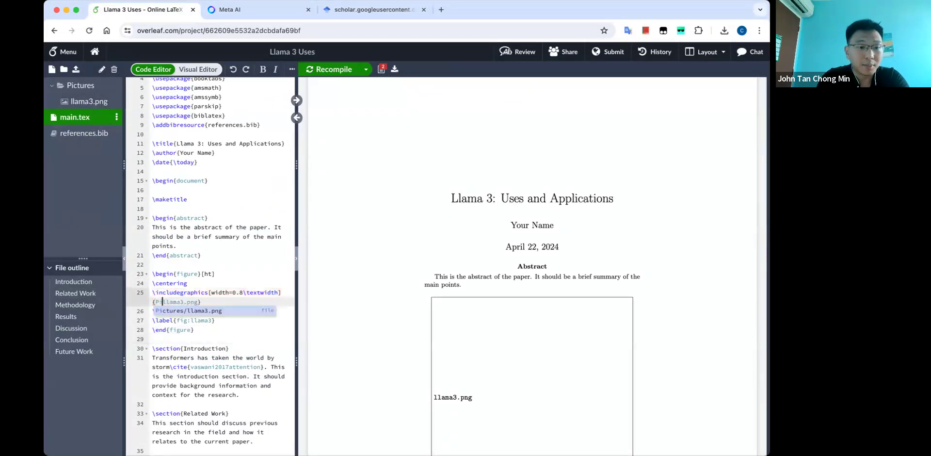
type("/")
key("super+Return")
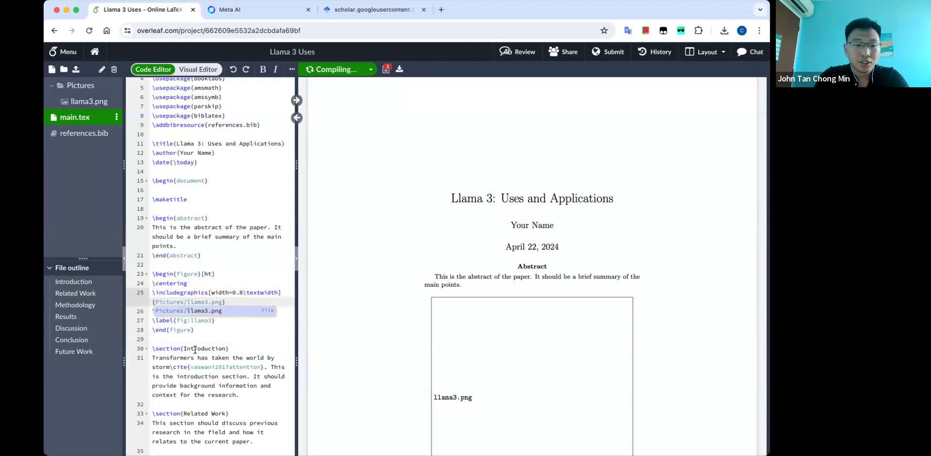
left_click(193, 349)
left_click_drag(157, 302, 222, 302)
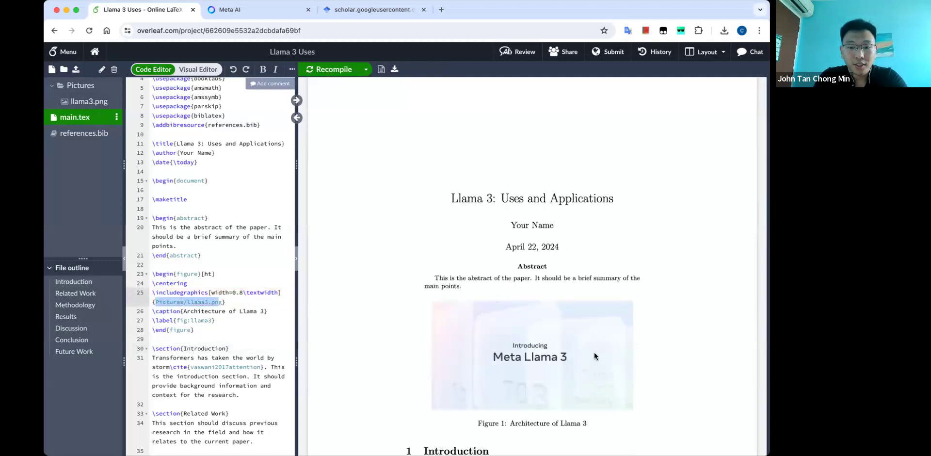
- Remove the 0.8 scale so the figure spans full \textwidth, then recompile
left_click(245, 292)
key("BackSpace")
key("BackSpace")
key("BackSpace")
key("ctrl+Return")
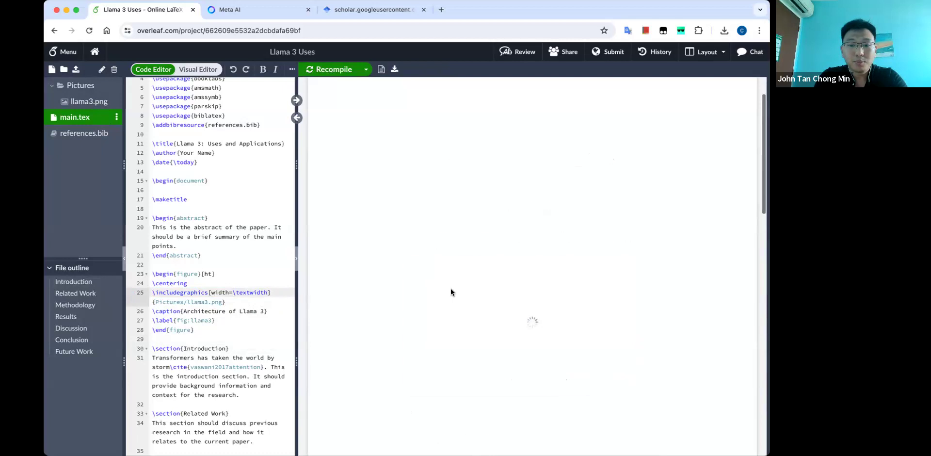
scroll(237, 370, "down", 1)
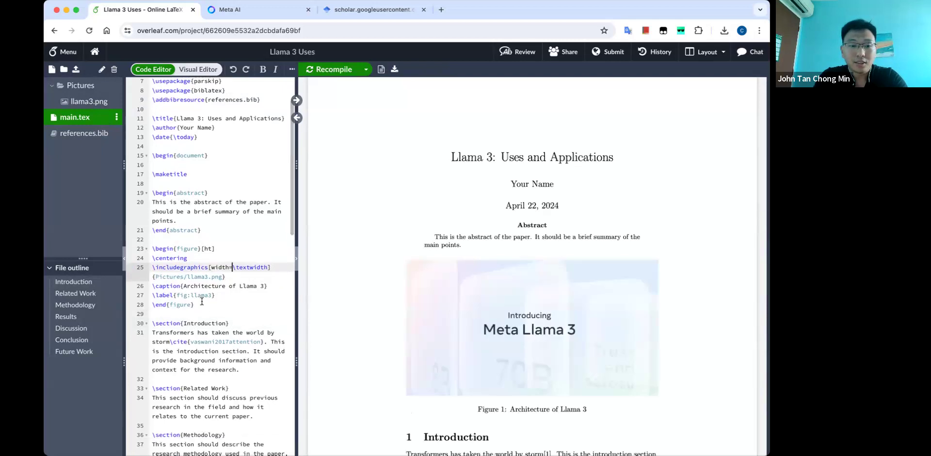
left_click(374, 9)
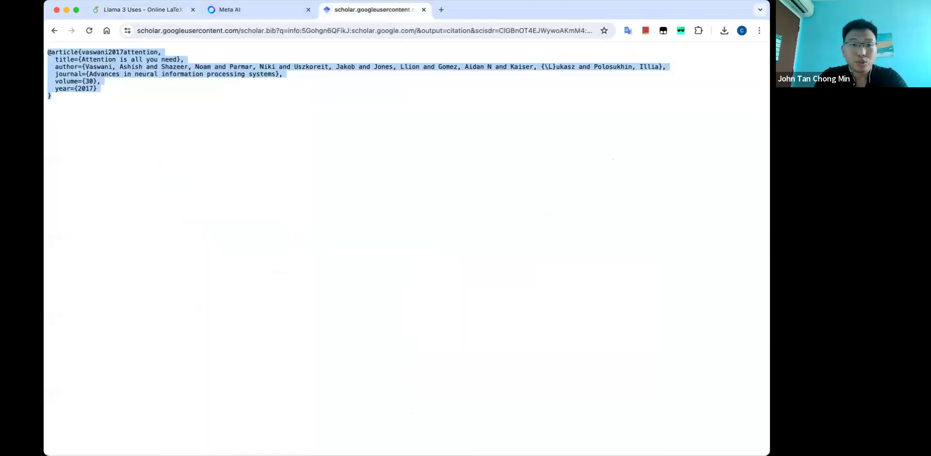
- Ask Meta AI how to make the figure span only half the page and select its code
left_click(262, 9)
type("how do I make the figure appear w")
key("BackSpace")
type("aco")
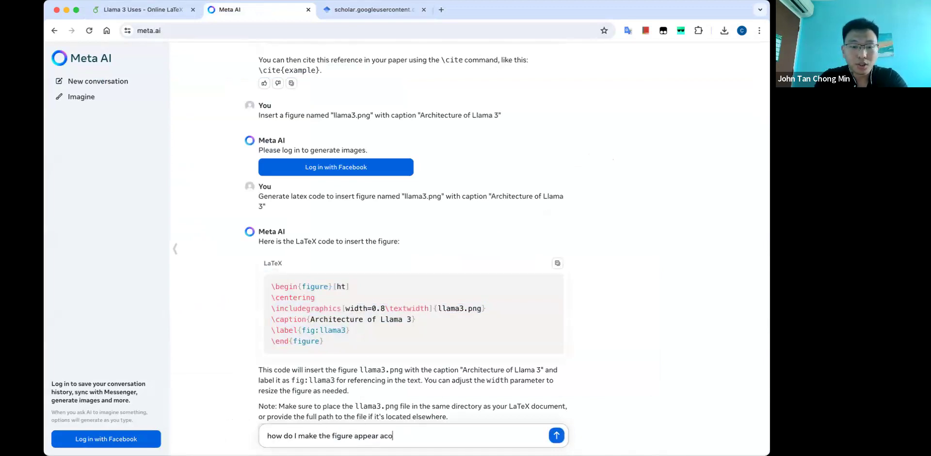
type("cross only half the page?")
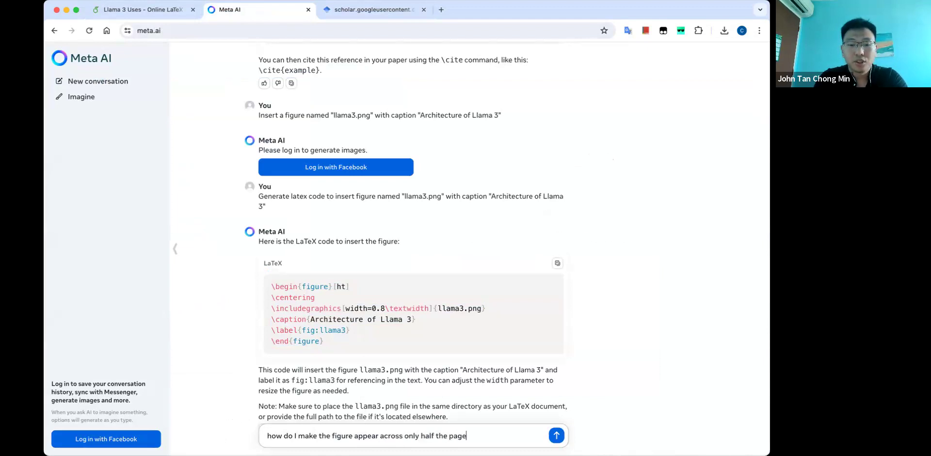
key("Return")
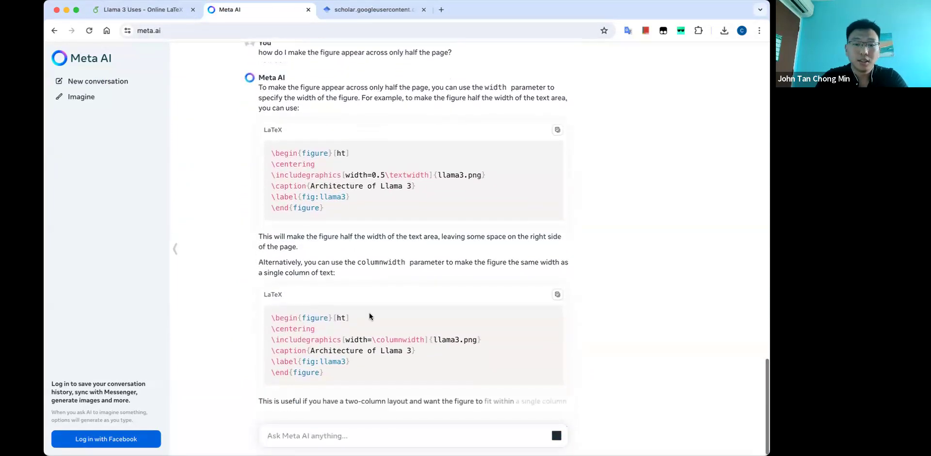
left_click_drag(339, 237, 266, 171)
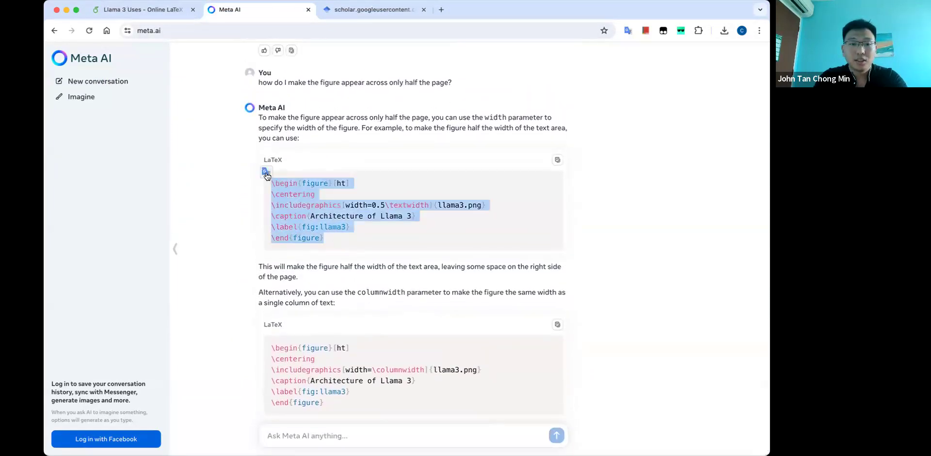
- Replace the figure block in main.tex with the 0.5\textwidth figure code
left_click(143, 10)
left_click_drag(194, 305, 152, 248)
key("super+v")
- Prefix the image path with Pictures/ so it reads Pictures/llama3.png, then recompile
key("super+Return")
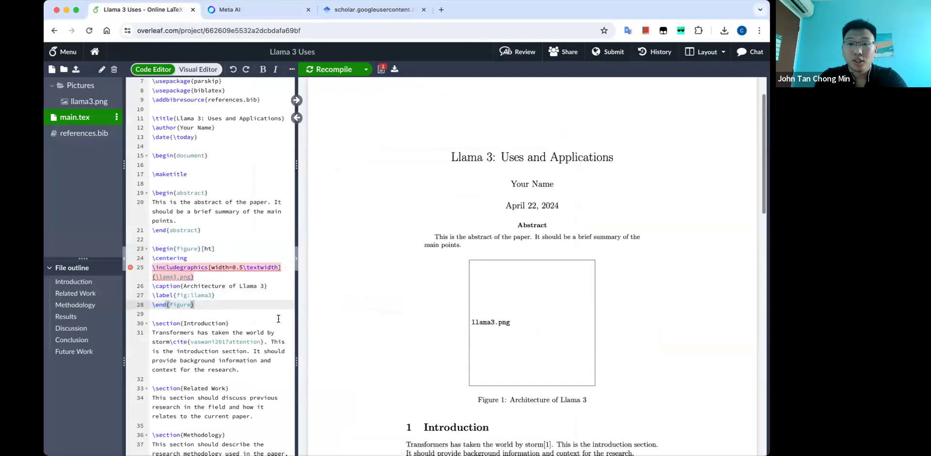
left_click(154, 277)
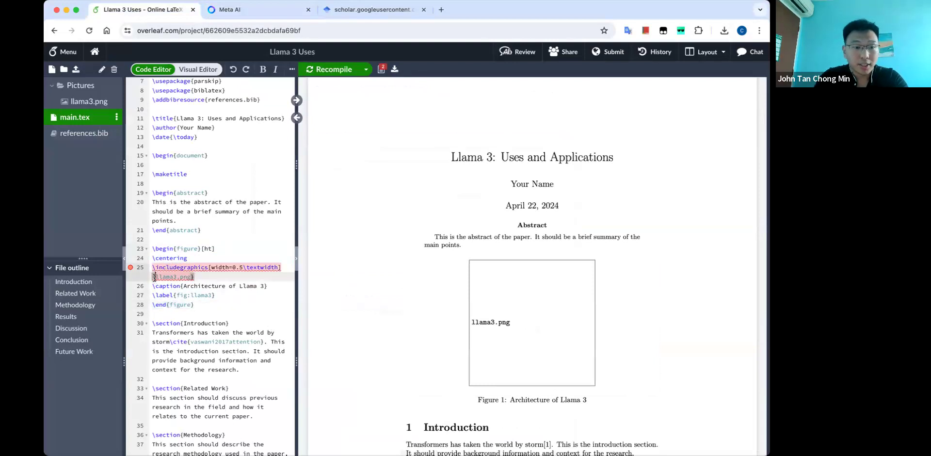
type("Pictures/")
key("super+Return")
left_click(184, 316)
left_click_drag(206, 306, 129, 253)
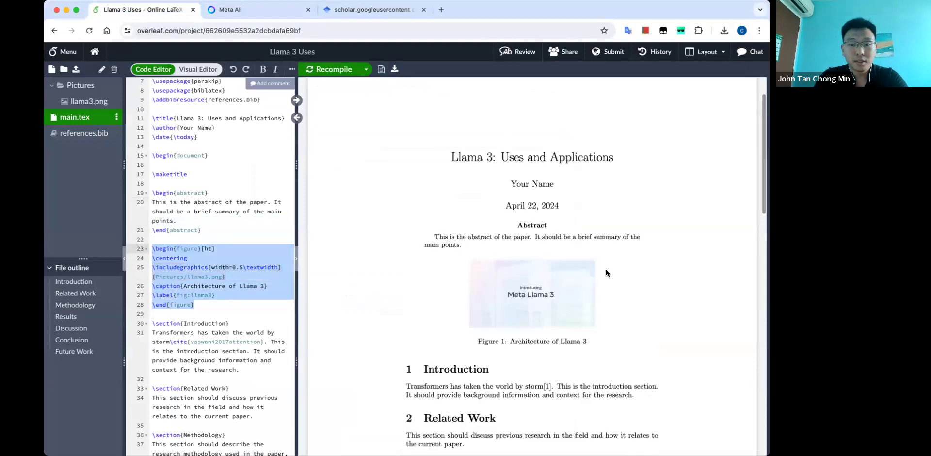
scroll(231, 345, "down", 1)
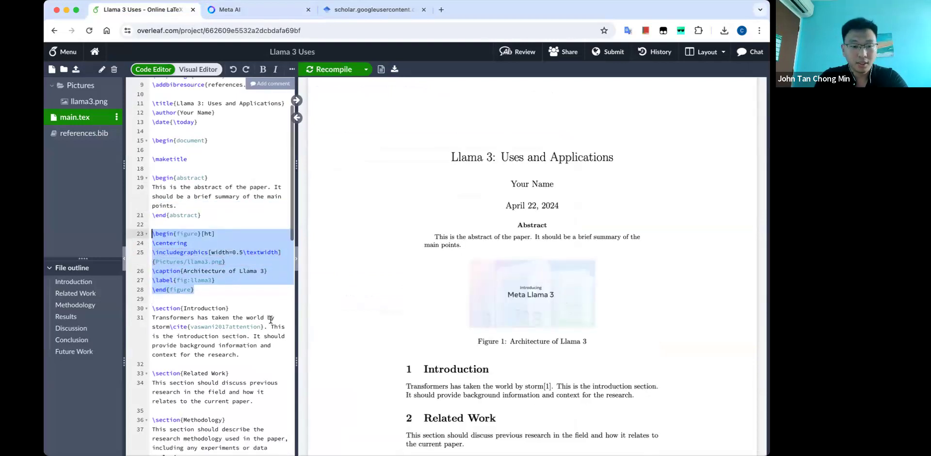
- On a new line after the citation, add 'Llama3 \ref{fig:llama3}.' using the label suggestion
left_click(272, 326)
key("Return")
type("Llama3 \ref")
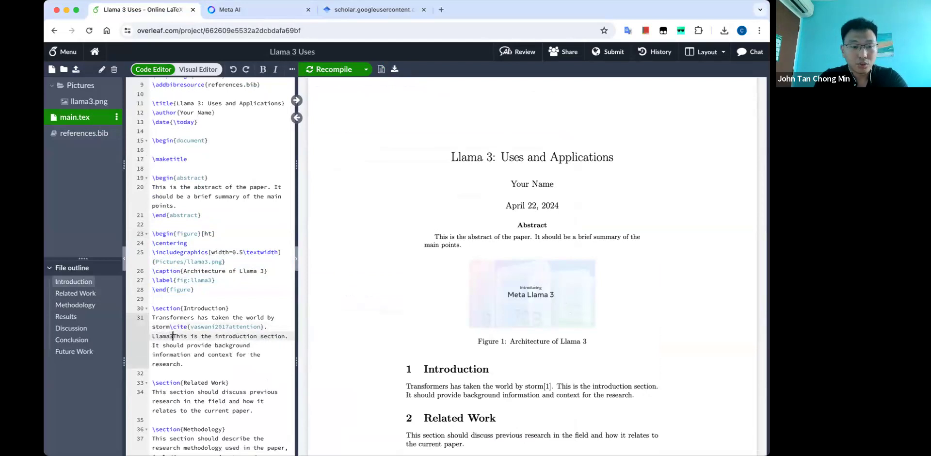
type("{lla")
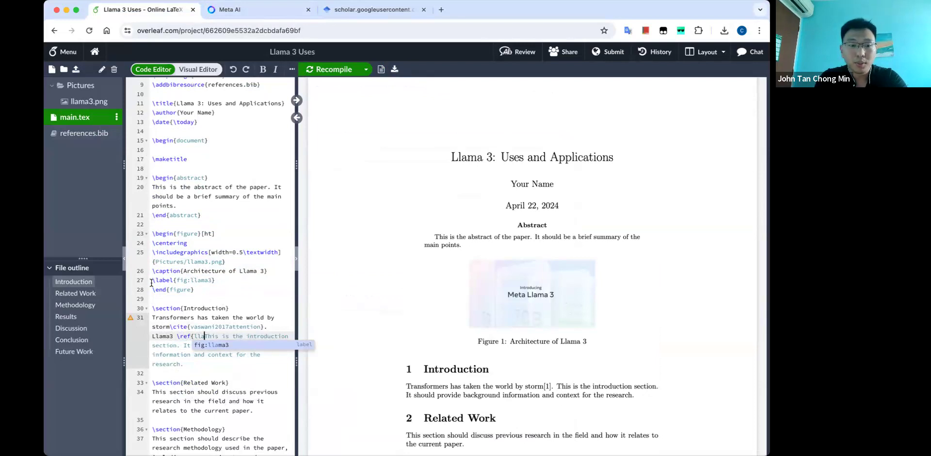
left_click(215, 344)
type(".")
key("super+s")
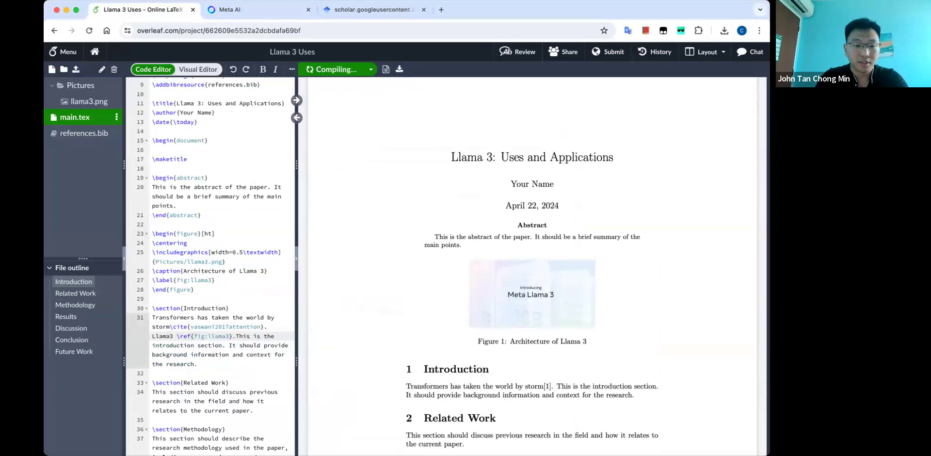
- Wrap the reference as '(see Fig. \ref{fig:llama3})' and recompile the introduction
left_click_drag(232, 335, 176, 336)
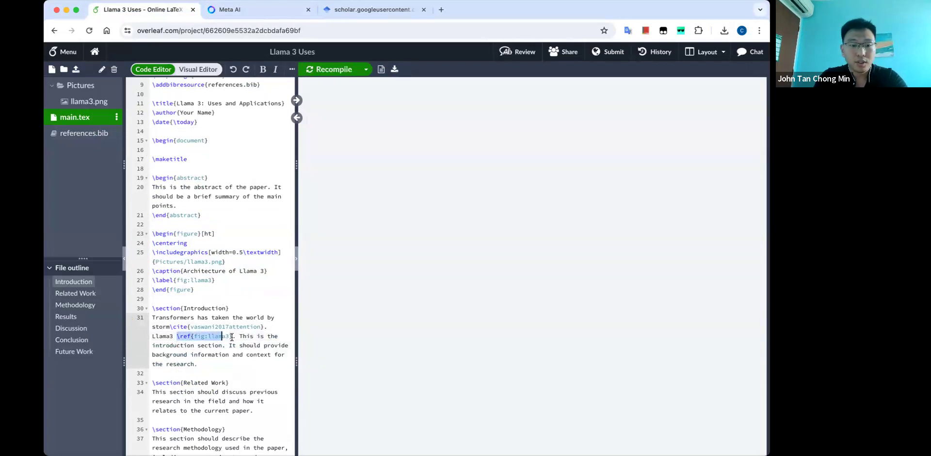
left_click(177, 336)
type("(see Fig.")
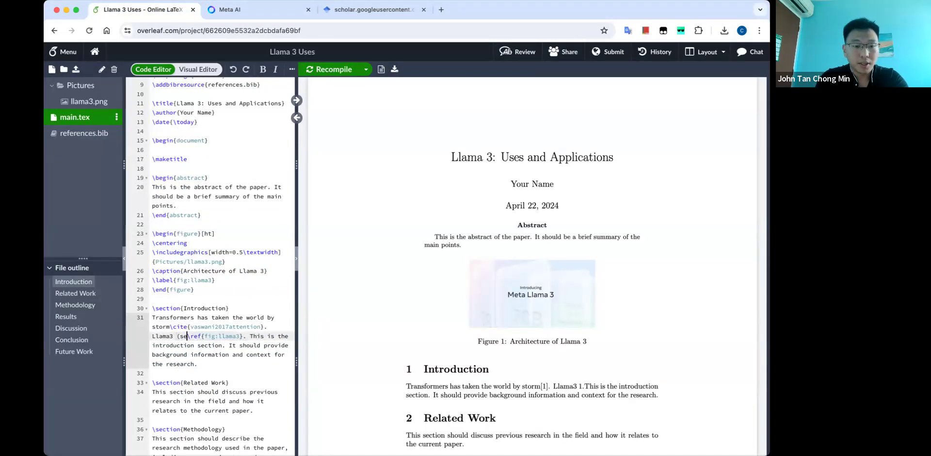
left_click(269, 336)
type(")")
key("super+s")
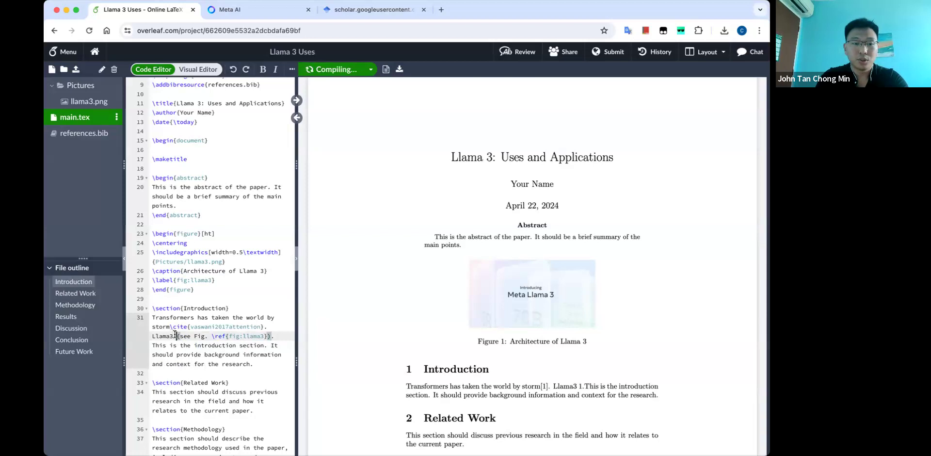
- Select the new see-figure sentence and the figure environment in the source to check them
left_click_drag(176, 336, 279, 334)
left_click(246, 336)
scroll(597, 388, "down", 2)
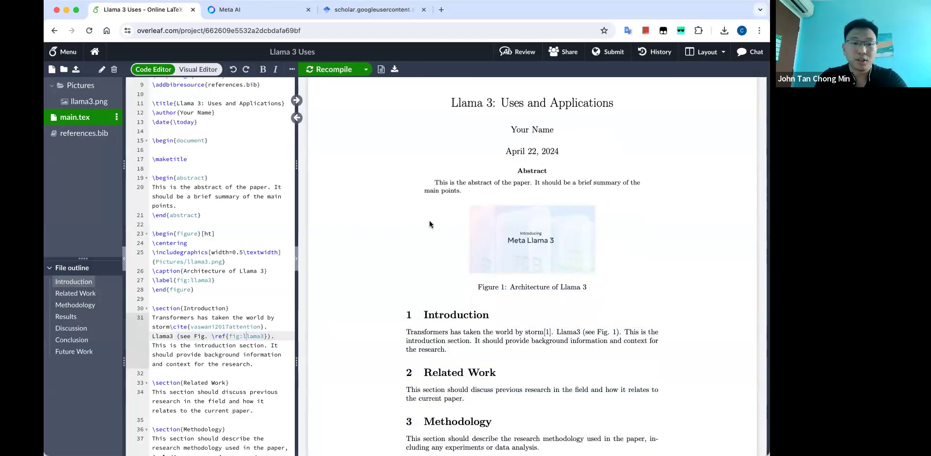
left_click_drag(194, 290, 150, 233)
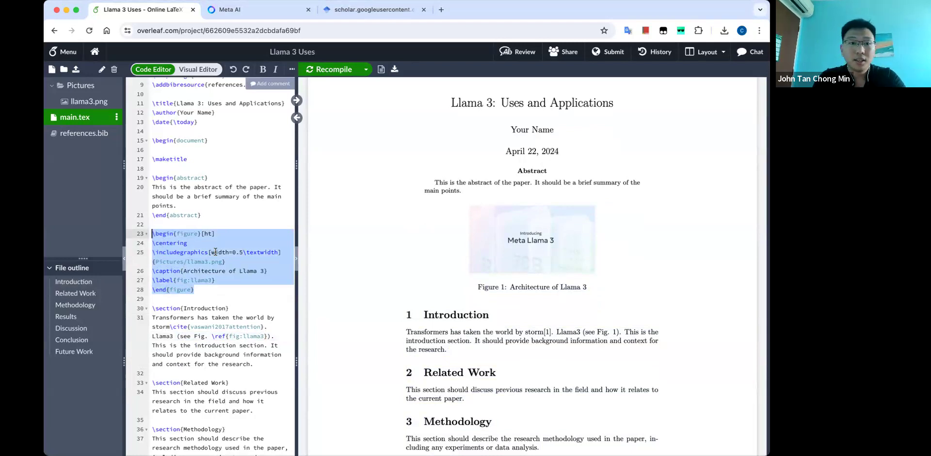
left_click(214, 286)
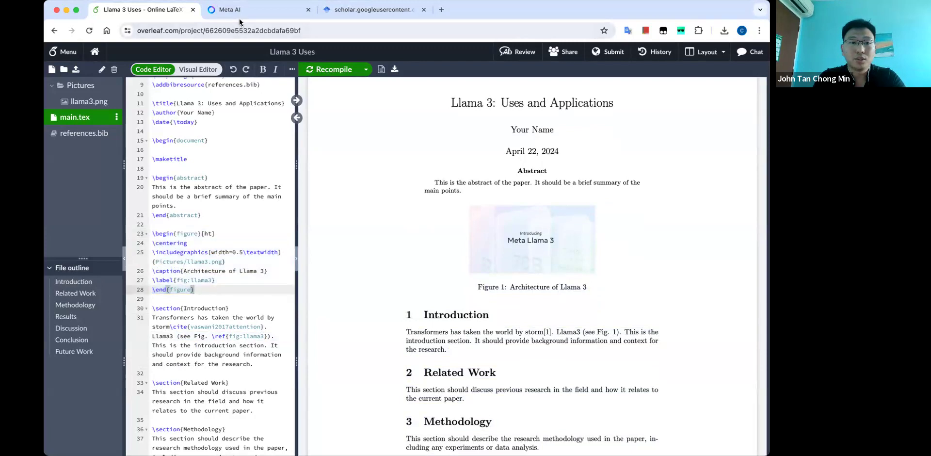
left_click(228, 9)
- Ask Meta AI to generate LaTeX code for a table with Wins and Losses columns
left_click(385, 434)
type("generate me a latex")
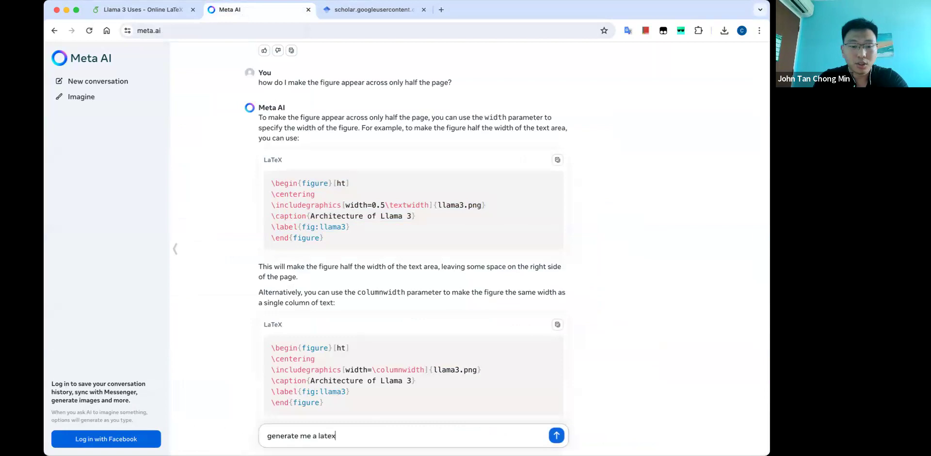
type(" code to display a table")
key("shift+Return")
key("shift+Return")
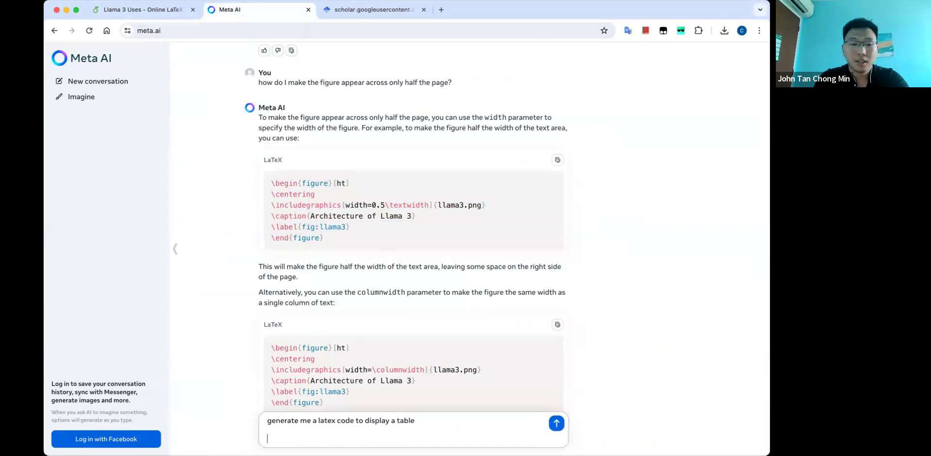
type("Wins Losses")
key("shift+Return")
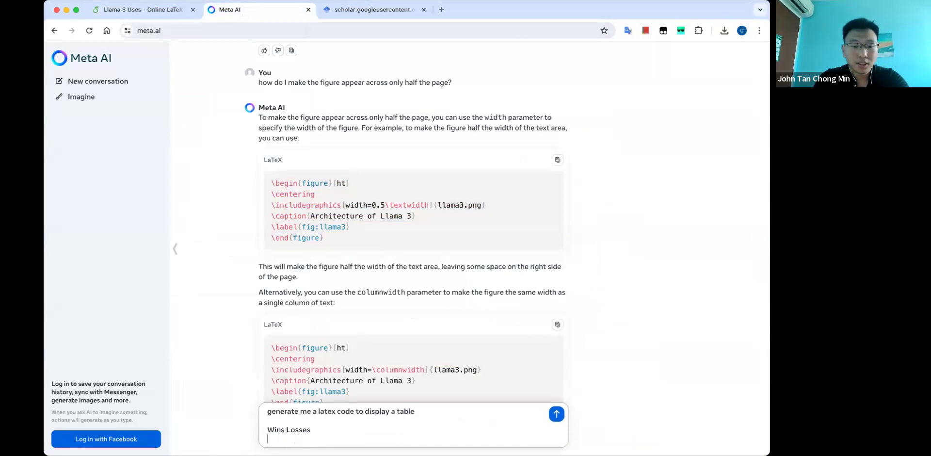
key("shift+Return")
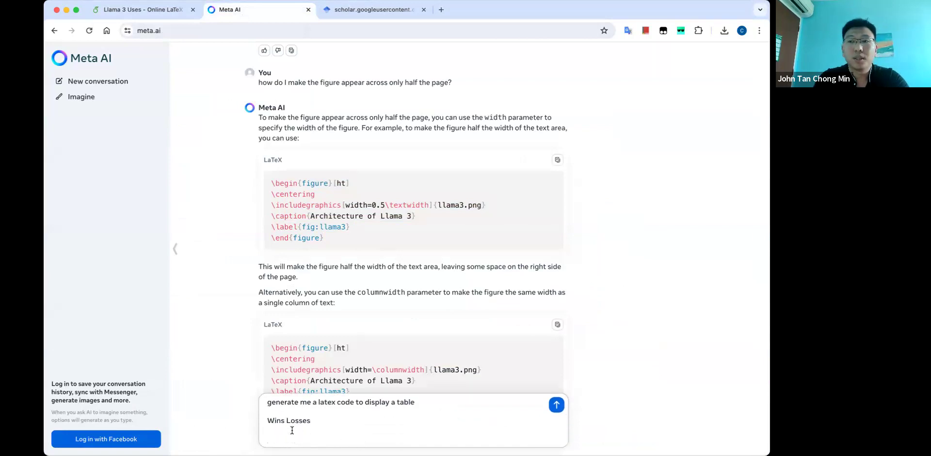
- Add rows 'Program A 3 4' and 'Program B 1 6', send, and copy the returned code
type("Program")
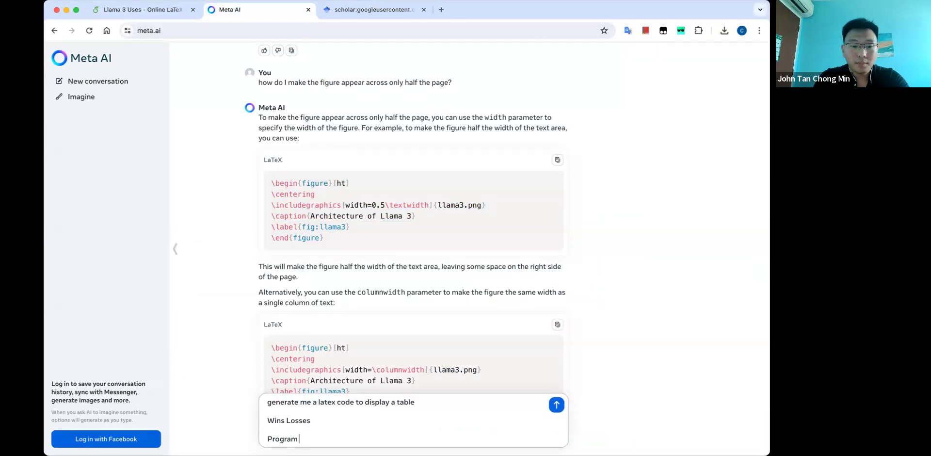
type(" A 3 4")
key("shift+Return")
type("Pro")
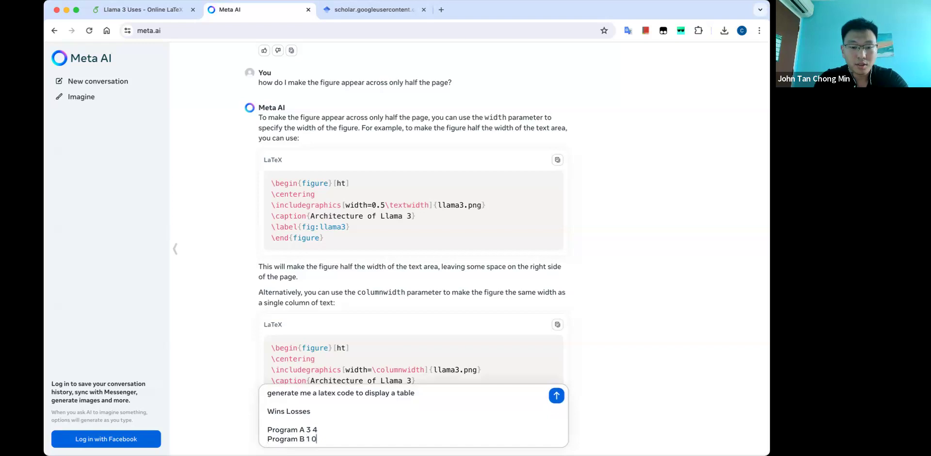
type("gram B 1 6")
key("Return")
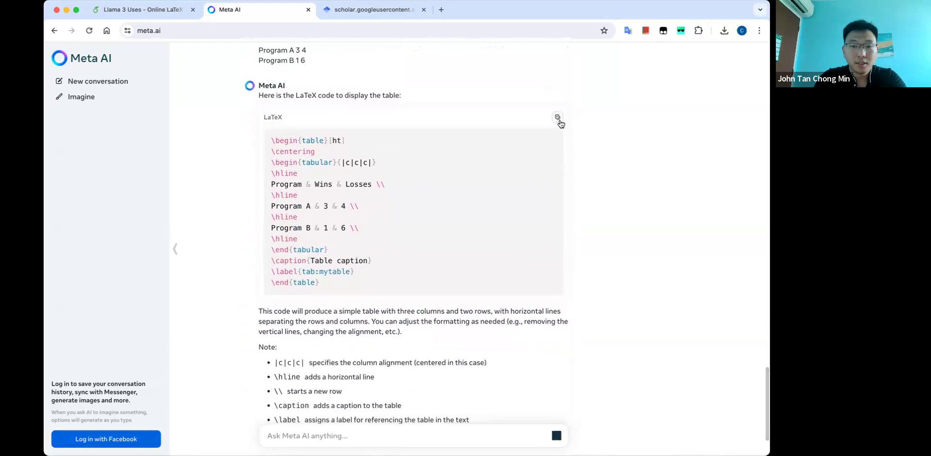
left_click(558, 117)
left_click(166, 14)
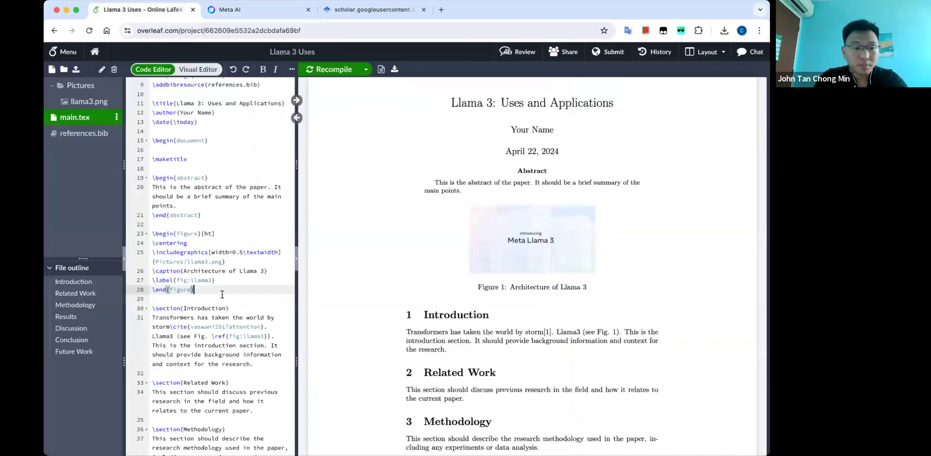
- Paste the Program/Wins/Losses table code after \end{figure} and recompile to show Table 1
key("Return")
key("Return")
key("super+v")
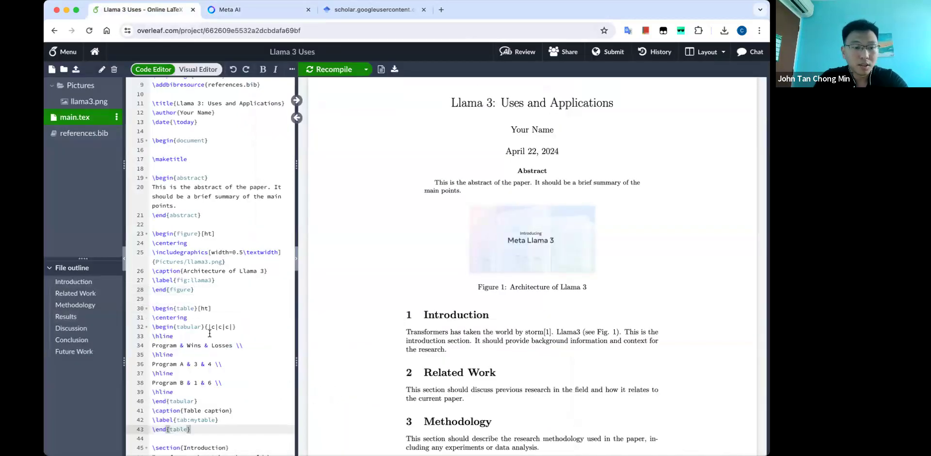
double_click(206, 233)
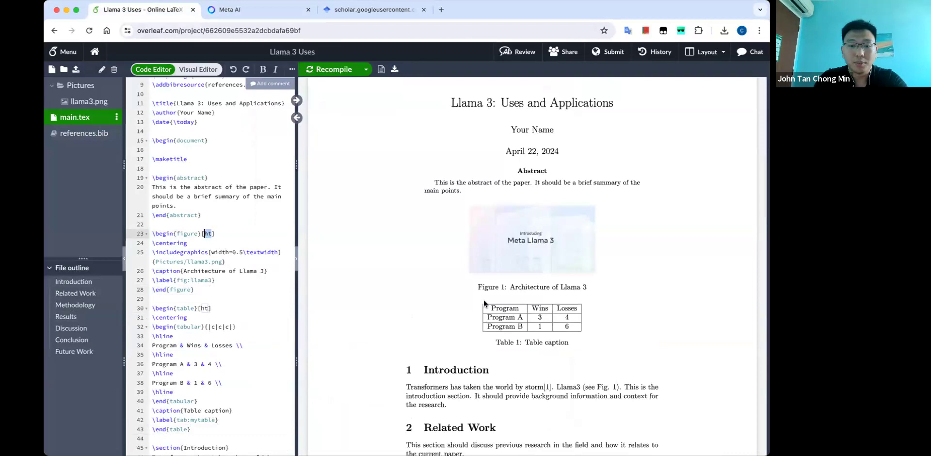
scroll(484, 303, "down", 2)
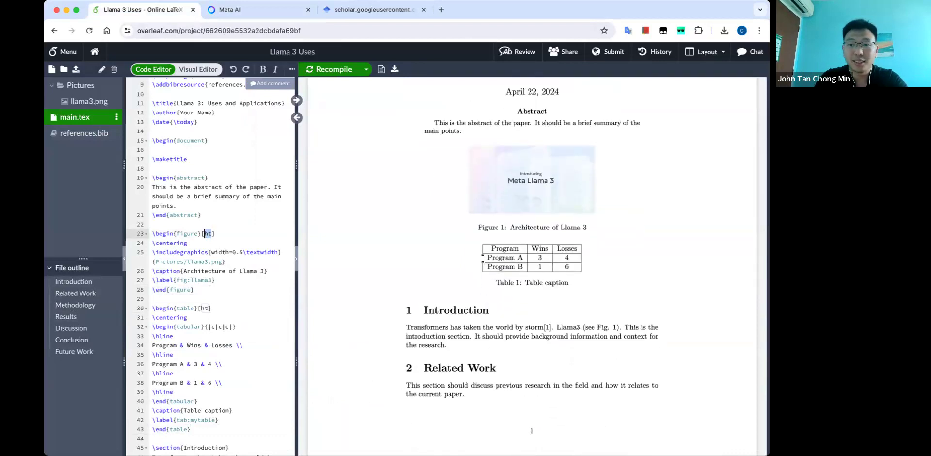